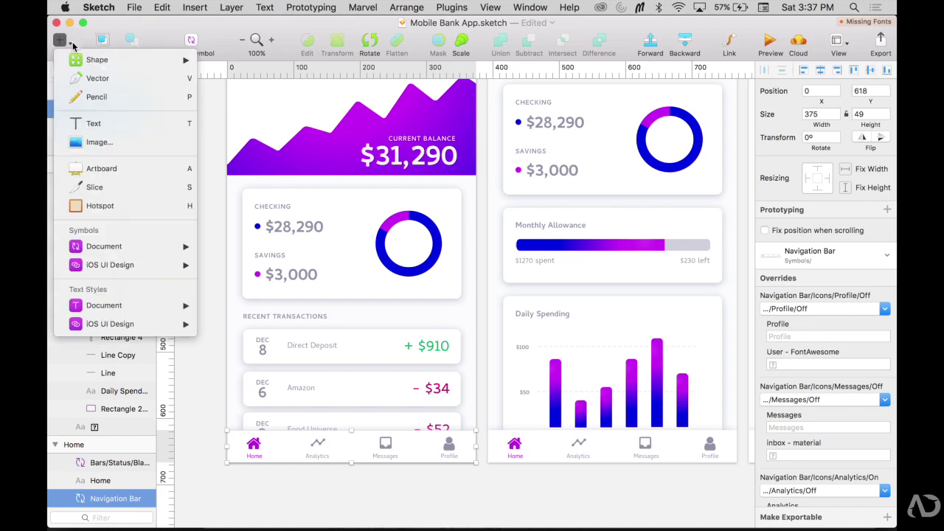
Step: Dismiss the Insert menu and view the Home, Analytics, Messages and Profile artboards at 50%
{"action": "mouse_move", "coordinate": [116, 249]}
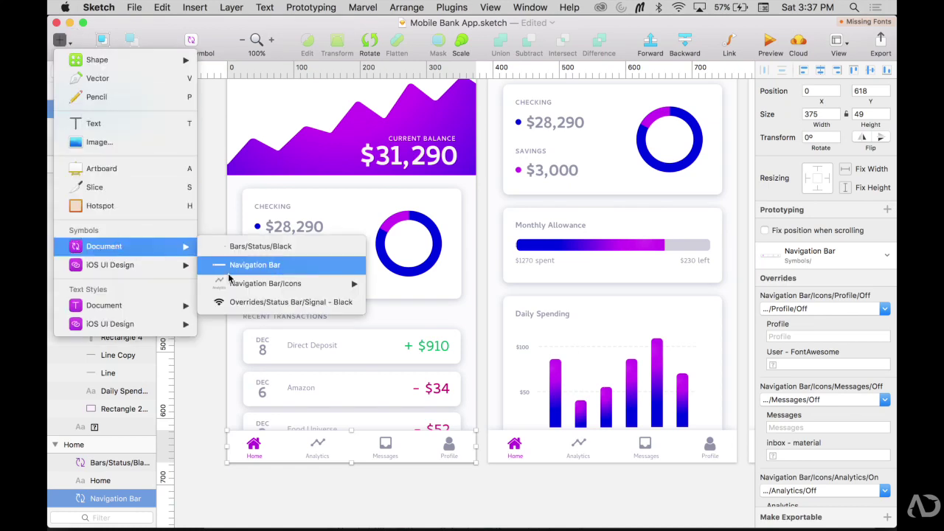
{"action": "mouse_move", "coordinate": [272, 287]}
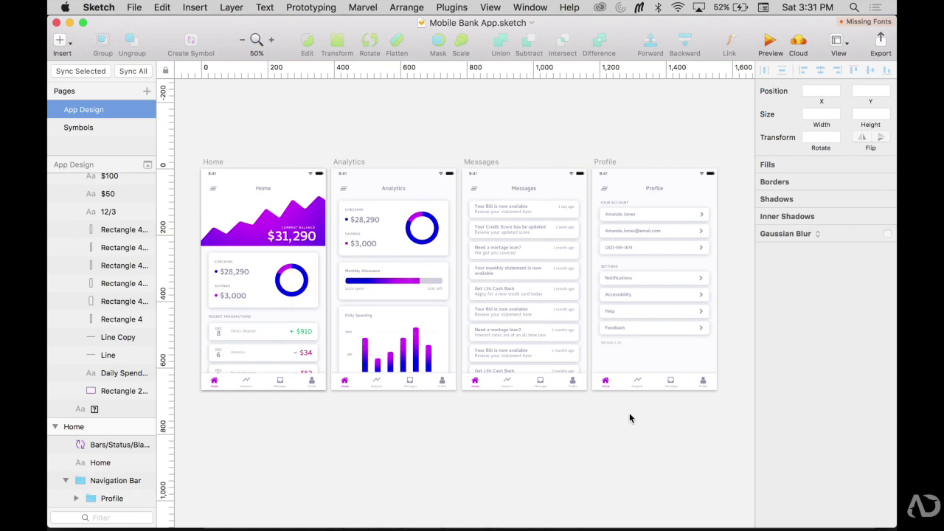
Step: At 100%, convert the Home screen's navigation bar group into a symbol named Navigation Bar
{"action": "key", "text": "super+0"}
{"action": "left_click", "coordinate": [241, 453]}
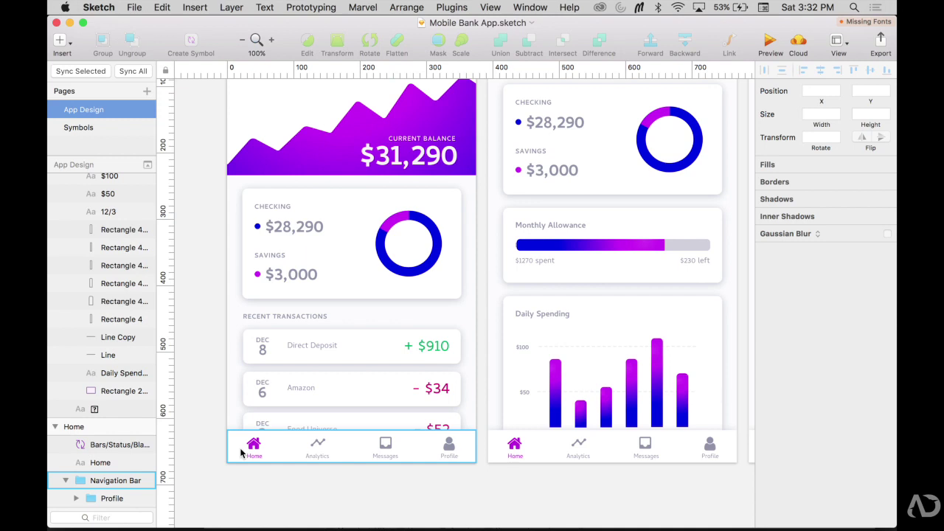
{"action": "left_click", "coordinate": [263, 485]}
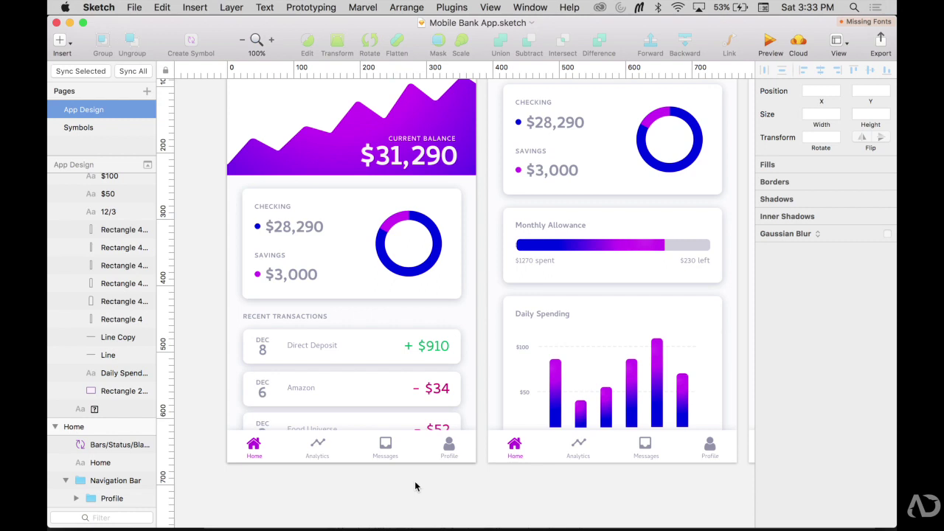
{"action": "left_click", "coordinate": [427, 453]}
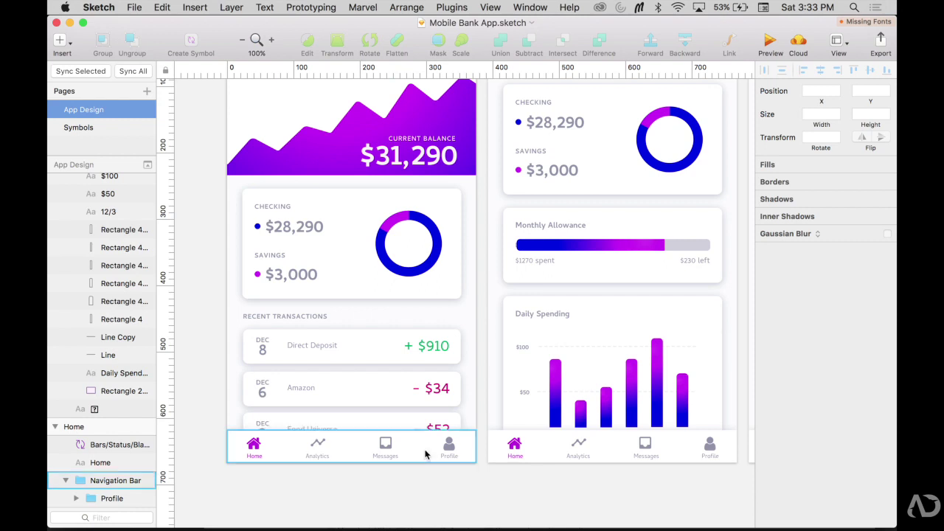
{"action": "left_click", "coordinate": [139, 481]}
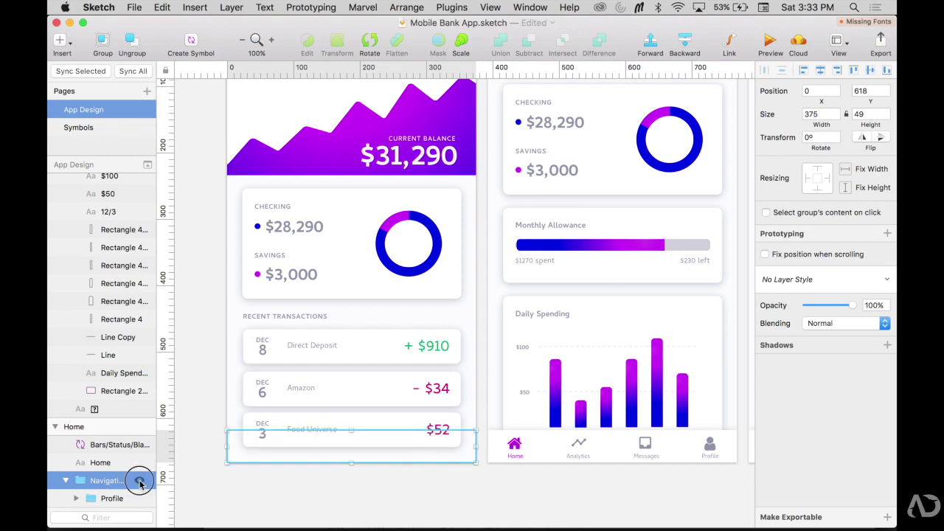
{"action": "left_click", "coordinate": [139, 481]}
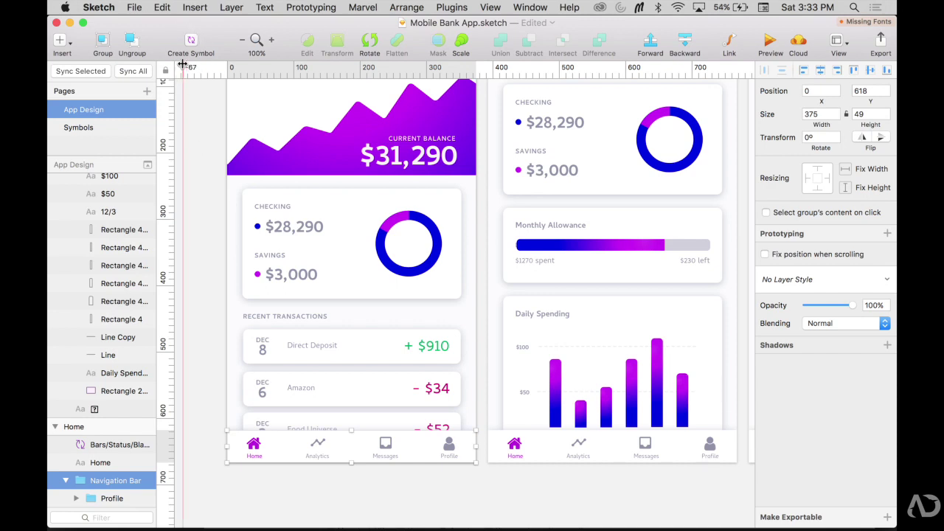
{"action": "left_click", "coordinate": [191, 42]}
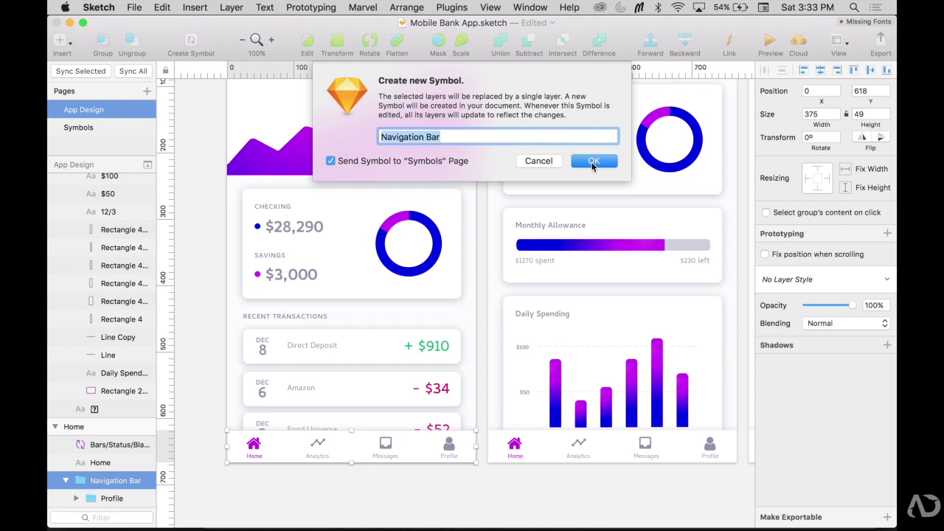
{"action": "left_click", "coordinate": [591, 161]}
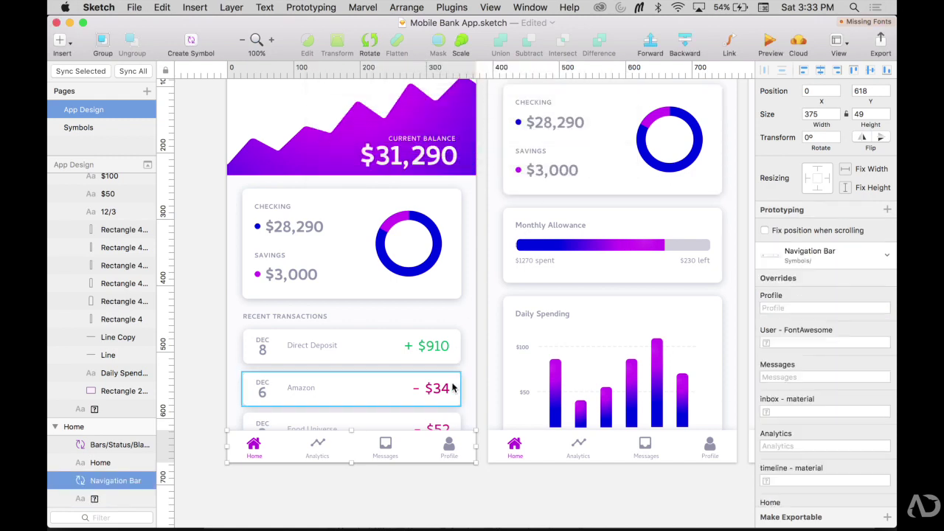
{"action": "double_click", "coordinate": [411, 456]}
Step: Zoom to 200% on the Navigation Bar master and pick out its Home tab
{"action": "scroll", "coordinate": [327, 407], "scroll_direction": "down", "scroll_amount": 3}
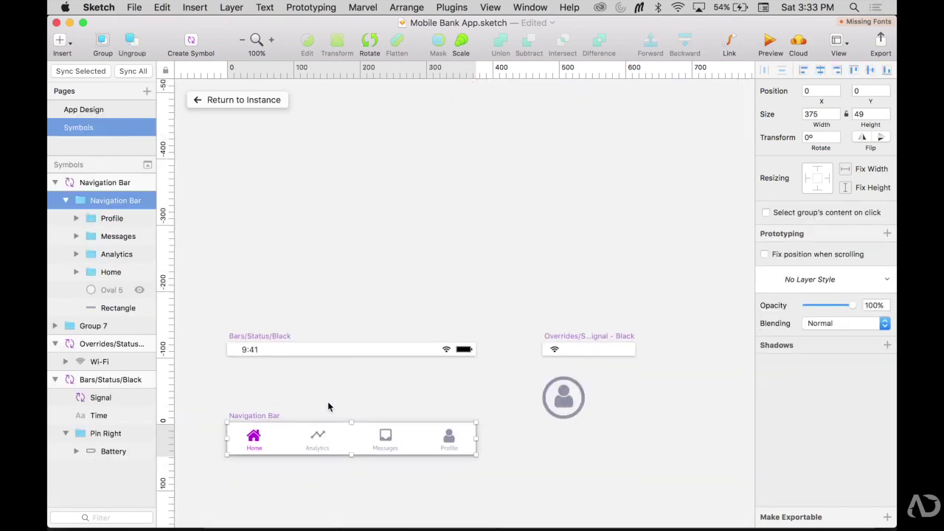
{"action": "left_click", "coordinate": [314, 487]}
{"action": "key", "text": "super+plus"}
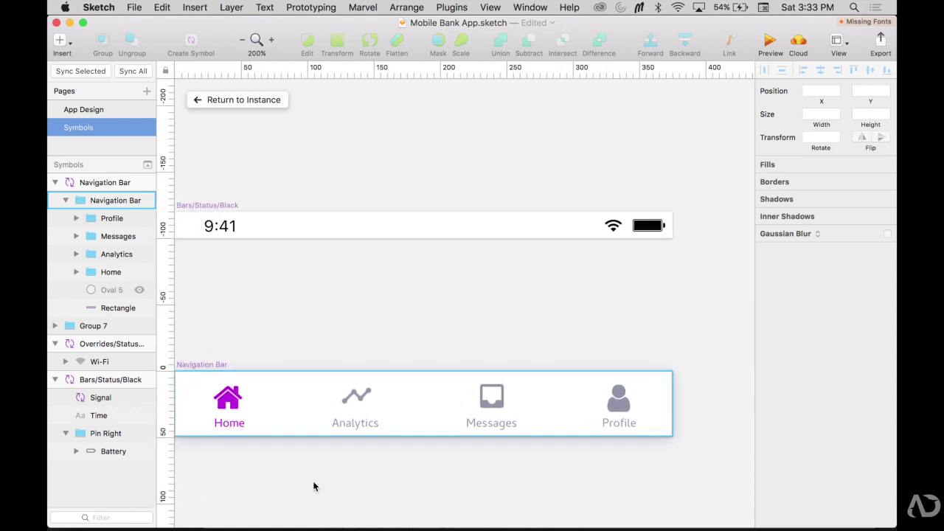
{"action": "left_click", "coordinate": [313, 485]}
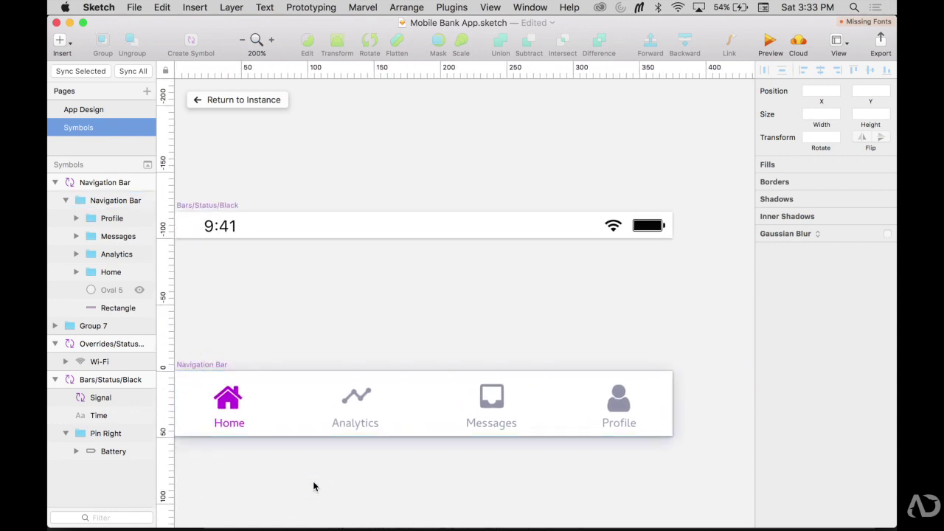
{"action": "scroll", "coordinate": [313, 487], "scroll_direction": "left", "scroll_amount": 2}
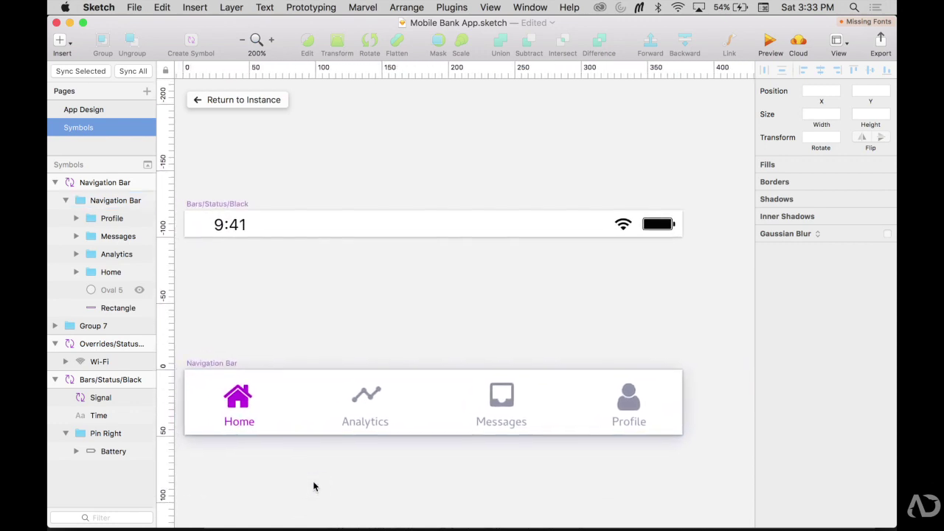
{"action": "double_click", "coordinate": [255, 410]}
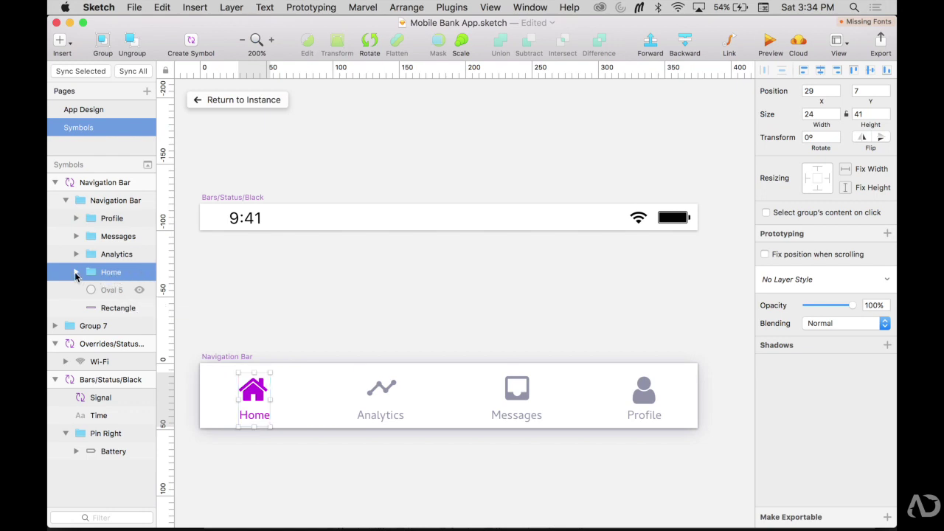
Step: Select the whole Home tab group in Layers and start a new symbol named Home
{"action": "left_click", "coordinate": [76, 273]}
{"action": "left_click", "coordinate": [111, 290]}
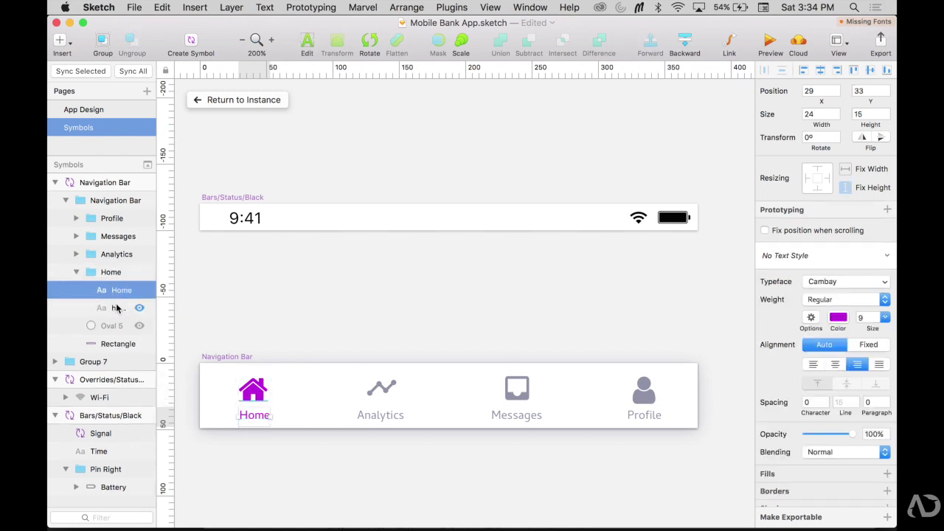
{"action": "left_click", "coordinate": [117, 308]}
{"action": "left_click", "coordinate": [205, 299]}
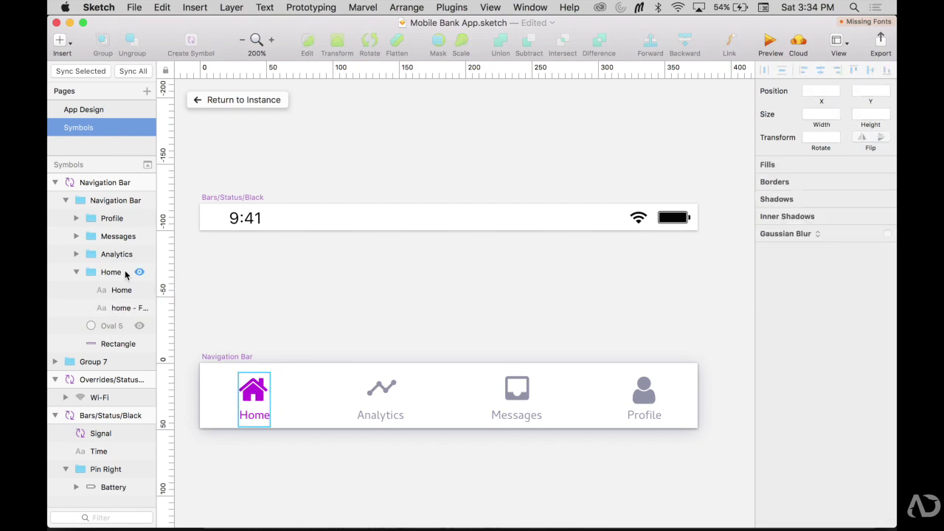
{"action": "left_click", "coordinate": [118, 275]}
{"action": "left_click", "coordinate": [192, 45]}
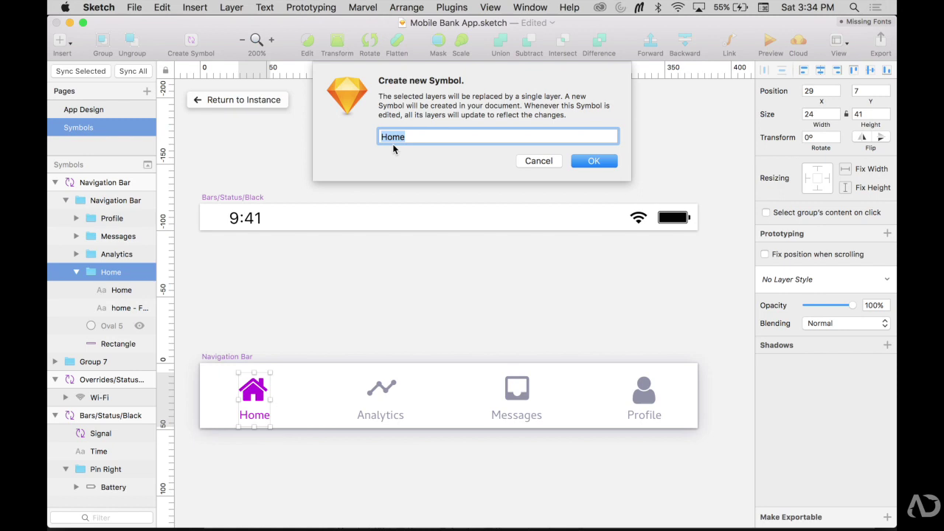
Step: Name the Home tab symbol 'Navigation Bar/Icons/Home/On' and create it
{"action": "key", "text": "Left"}
{"action": "type", "text": "Navigation Bar/Icons/"}
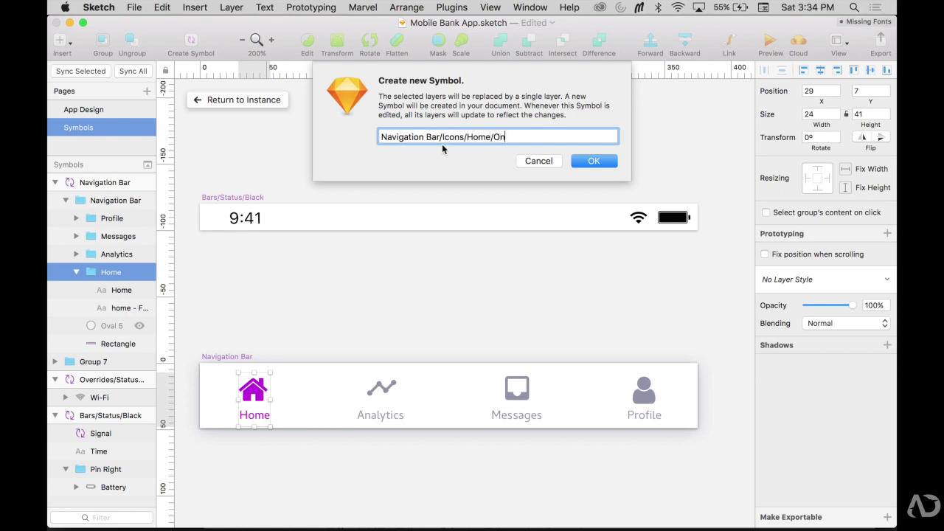
{"action": "left_click", "coordinate": [604, 164]}
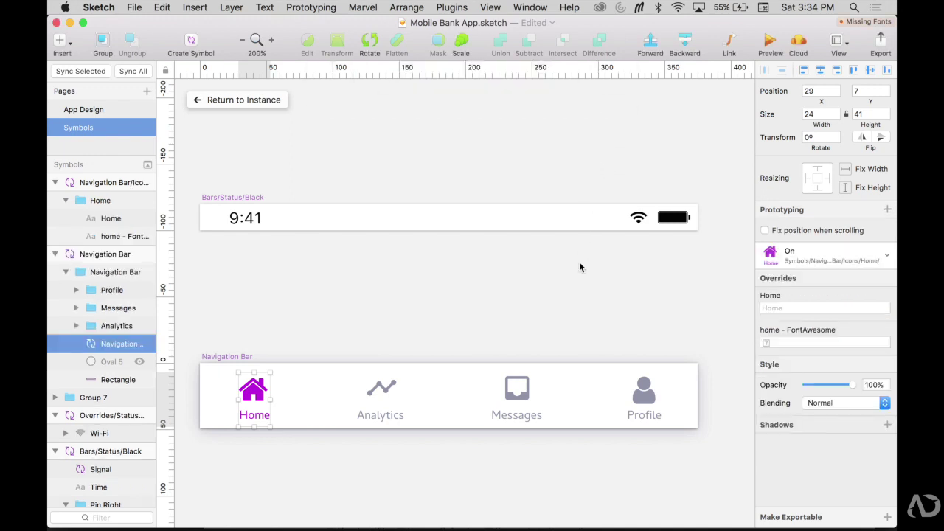
{"action": "left_click", "coordinate": [579, 282]}
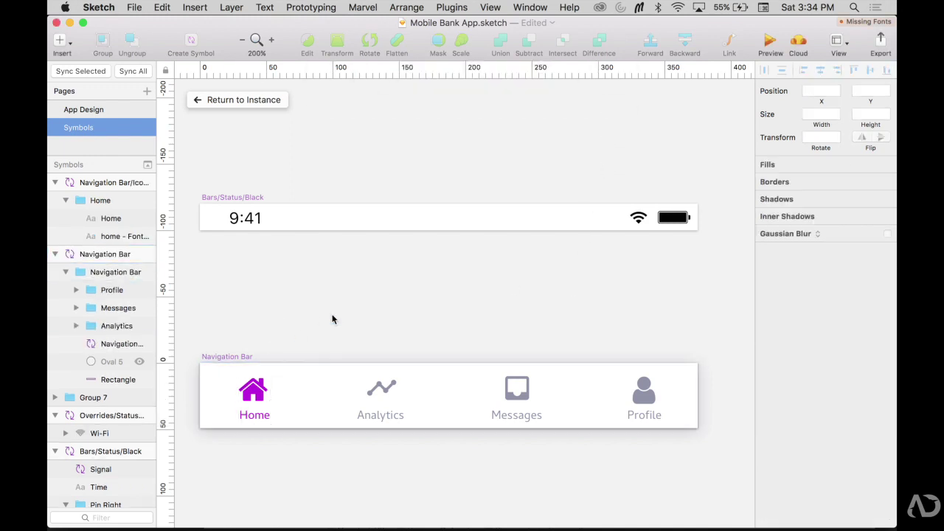
Step: At 100%, arrange the Navigation Bar and Home icon masters together on the Symbols page
{"action": "scroll", "coordinate": [343, 314], "scroll_direction": "right", "scroll_amount": 5}
{"action": "scroll", "coordinate": [343, 314], "scroll_direction": "right", "scroll_amount": 10}
{"action": "key", "text": "super+0"}
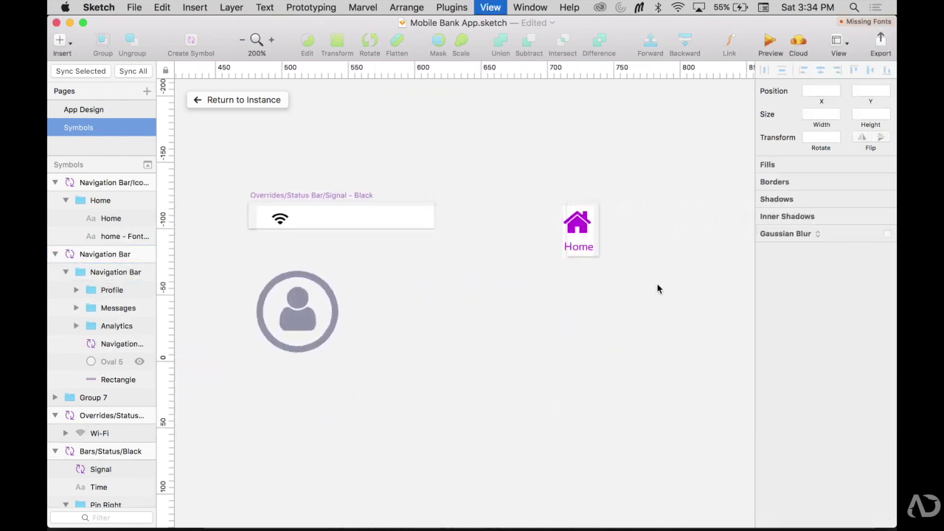
{"action": "scroll", "coordinate": [332, 347], "scroll_direction": "left", "scroll_amount": 3}
{"action": "left_click_drag", "start_coordinate": [347, 348], "coordinate": [628, 335]}
{"action": "left_click_drag", "start_coordinate": [639, 240], "coordinate": [582, 197]}
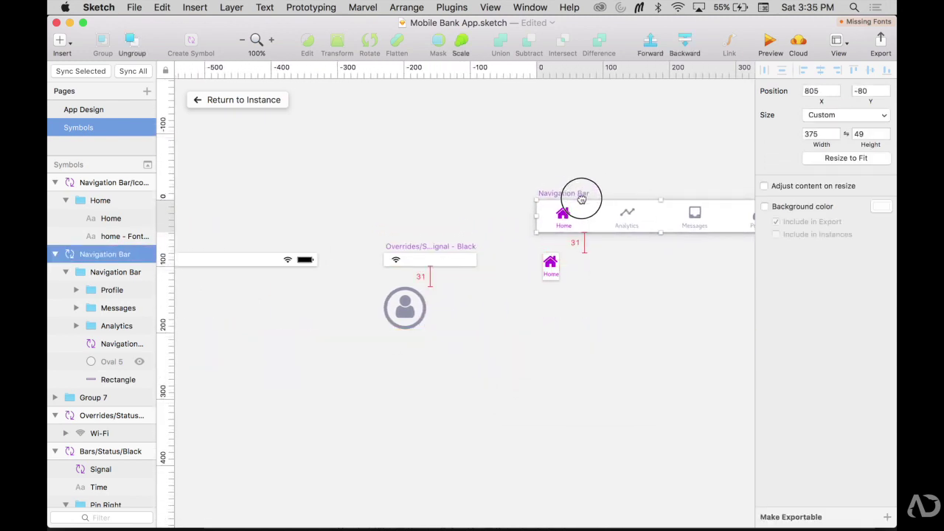
{"action": "scroll", "coordinate": [605, 328], "scroll_direction": "right", "scroll_amount": 5}
{"action": "left_click_drag", "start_coordinate": [565, 285], "coordinate": [389, 240]}
{"action": "left_click", "coordinate": [411, 226]}
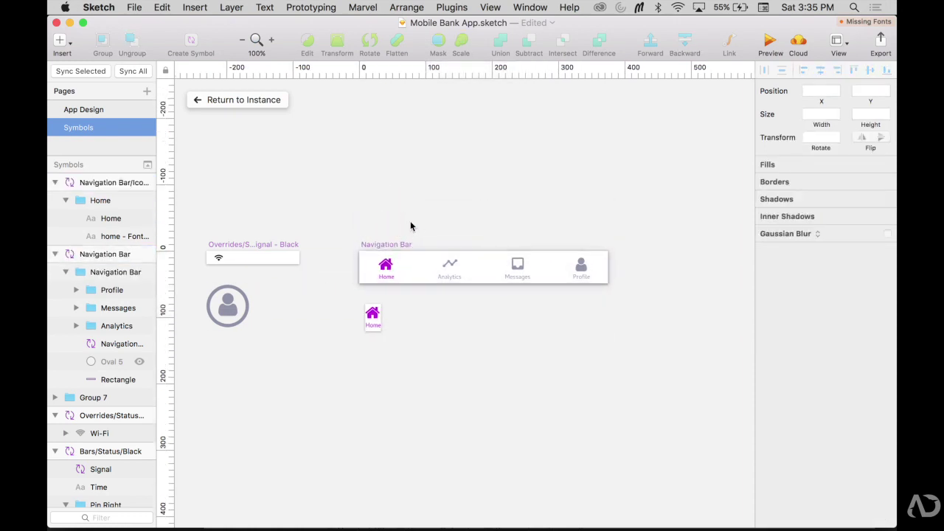
{"action": "scroll", "coordinate": [411, 226], "scroll_direction": "right", "scroll_amount": 1}
{"action": "key", "text": "super+equal"}
Step: Duplicate the Home icon symbol master and place the copy below the original
{"action": "left_click", "coordinate": [256, 314]}
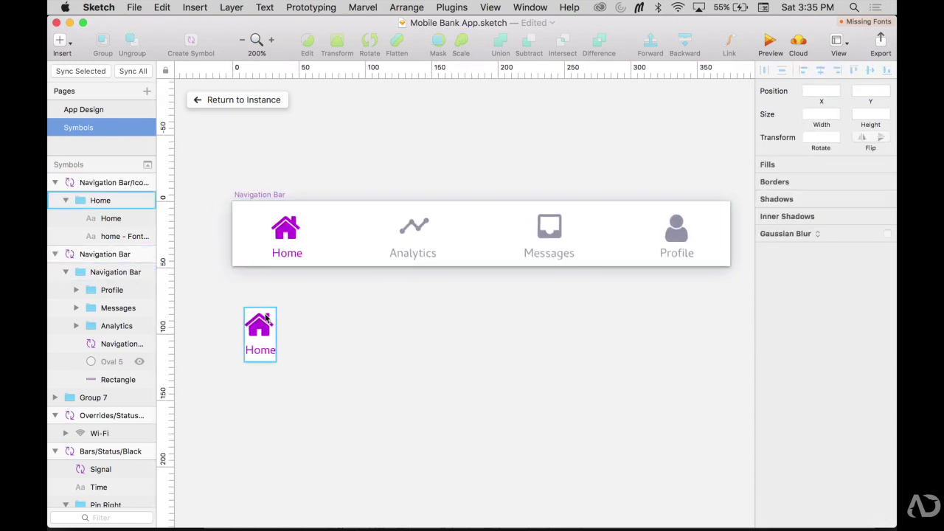
{"action": "left_click", "coordinate": [105, 182]}
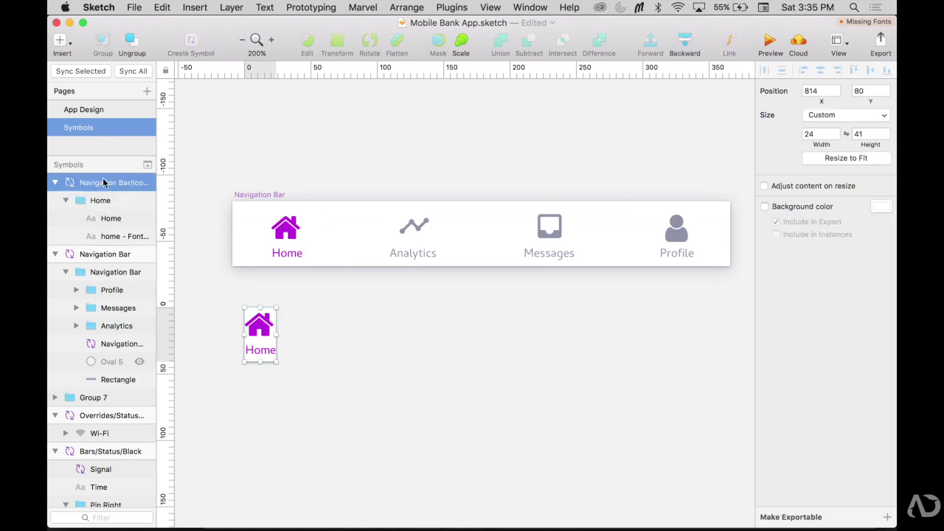
{"action": "key", "text": "super+d"}
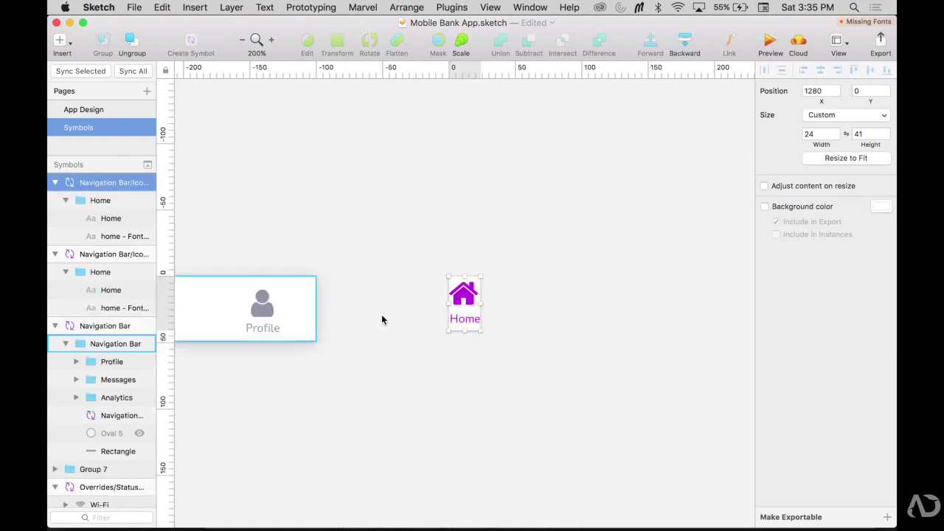
{"action": "left_click_drag", "start_coordinate": [463, 279], "coordinate": [284, 453]}
{"action": "scroll", "coordinate": [418, 374], "scroll_direction": "left", "scroll_amount": 10}
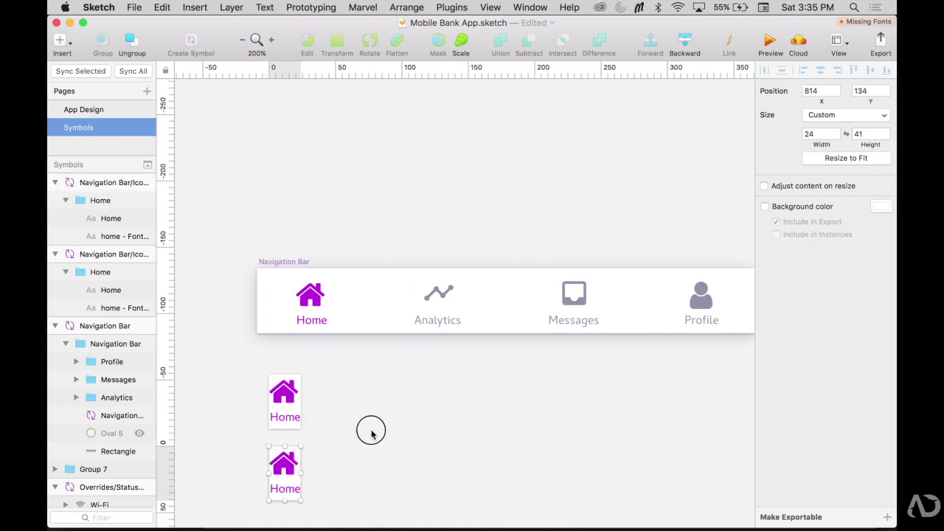
{"action": "left_click", "coordinate": [371, 431]}
{"action": "scroll", "coordinate": [332, 417], "scroll_direction": "down", "scroll_amount": 4}
Step: Recolour the copy's icon and label text grey and rename that symbol
{"action": "left_click", "coordinate": [288, 396]}
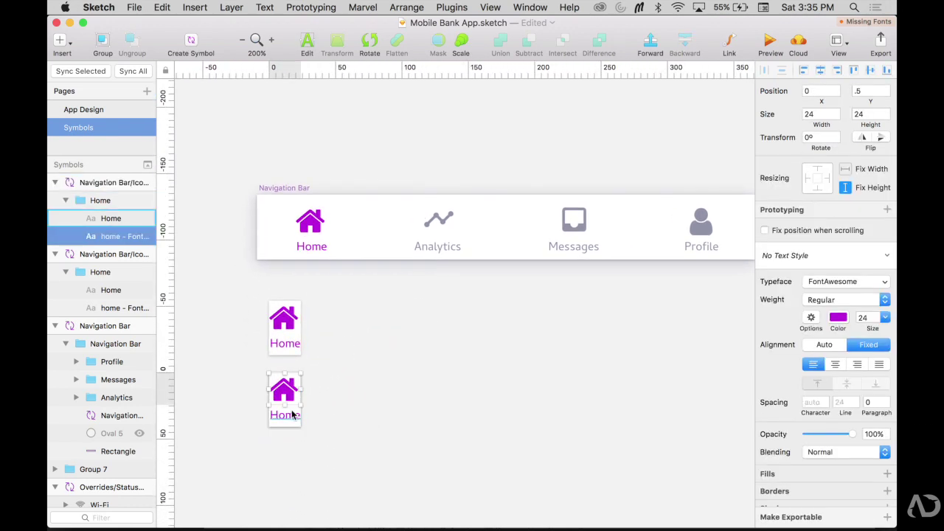
{"action": "left_click", "coordinate": [293, 416], "text": "shift"}
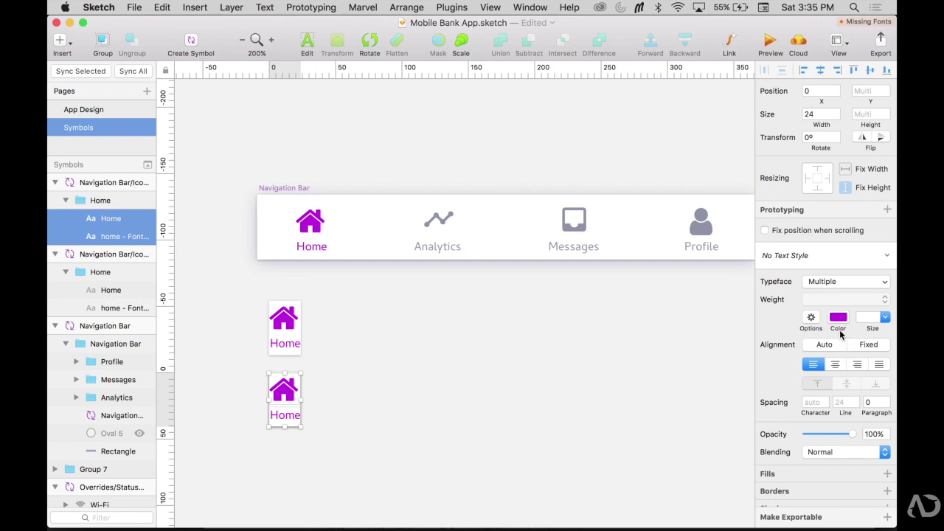
{"action": "left_click", "coordinate": [838, 317]}
{"action": "scroll", "coordinate": [838, 503], "scroll_direction": "down", "scroll_amount": 3}
{"action": "left_click", "coordinate": [834, 500]}
{"action": "left_click", "coordinate": [126, 184]}
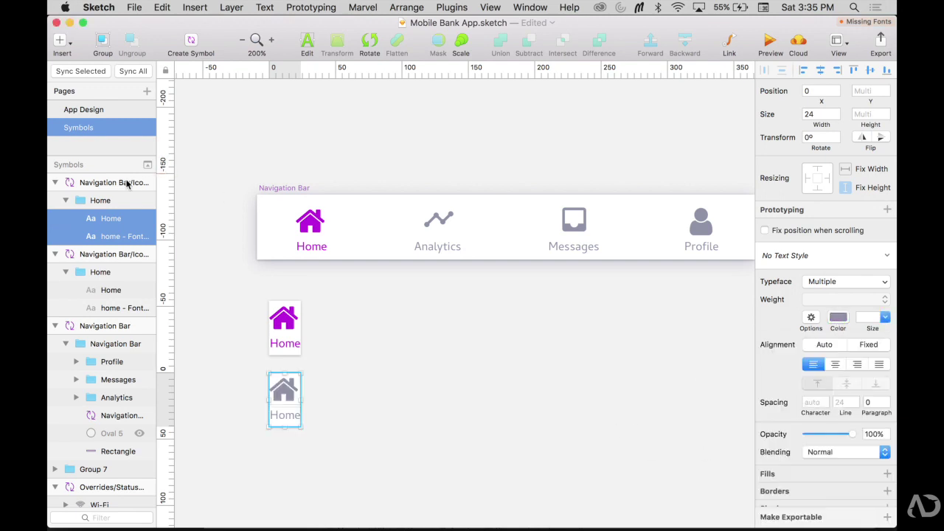
{"action": "double_click", "coordinate": [114, 183]}
{"action": "key", "text": "Return"}
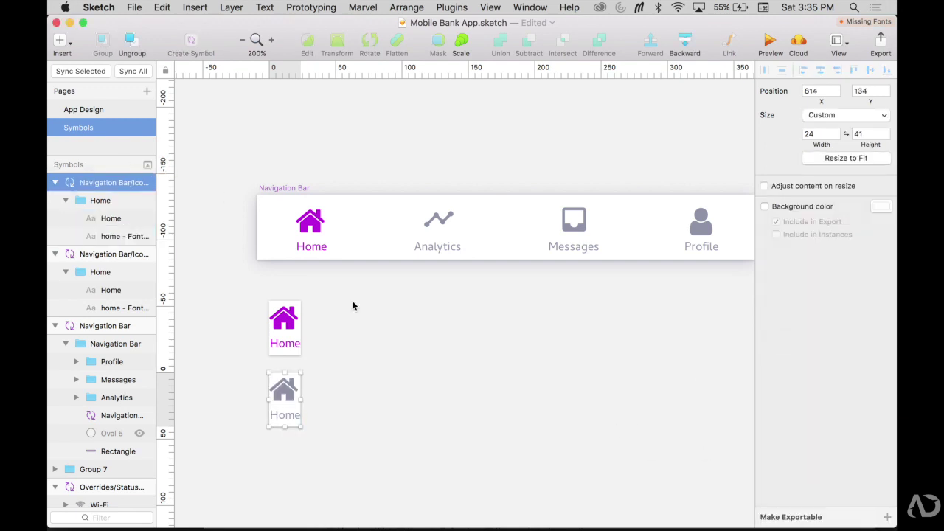
{"action": "double_click", "coordinate": [435, 244]}
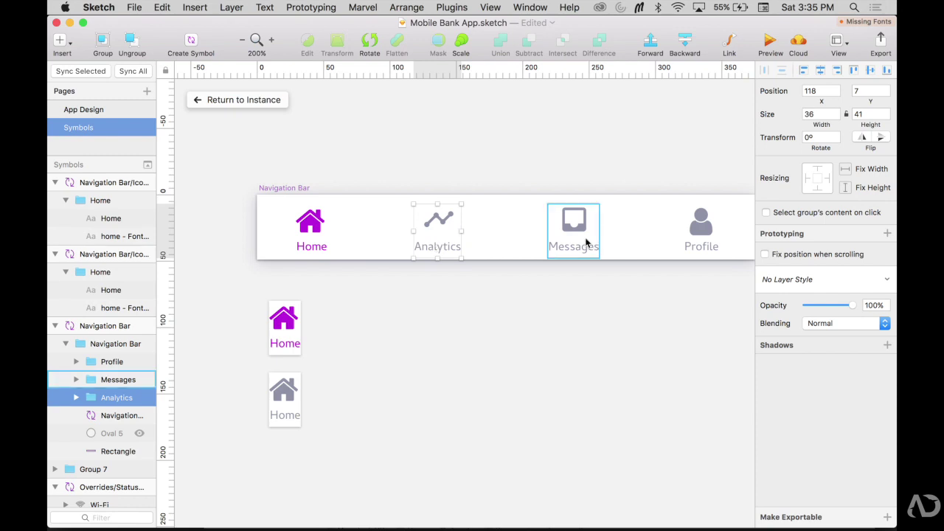
Step: Make the Analytics tab a symbol named 'Navigation Bar/Icons/Analytics/On'
{"action": "left_click", "coordinate": [191, 41]}
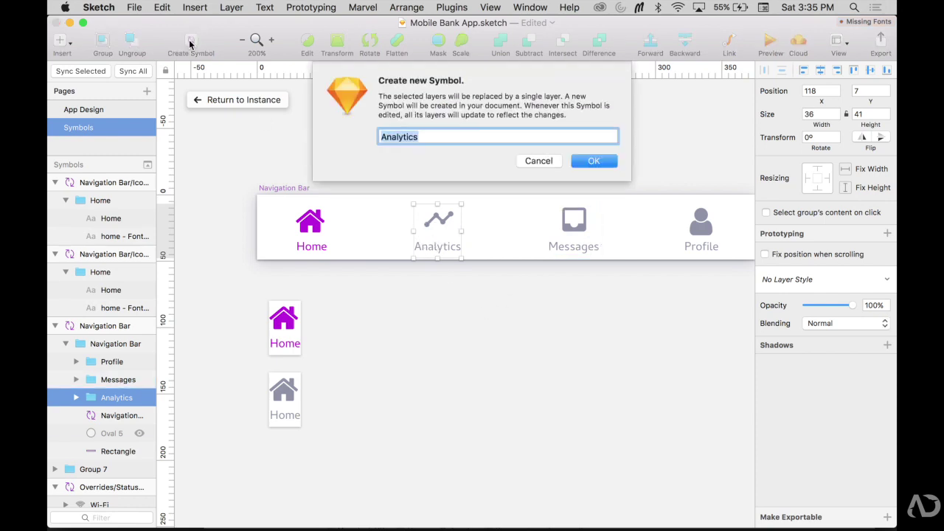
{"action": "key", "text": "Left"}
{"action": "type", "text": "Navigation Bar/Icons"}
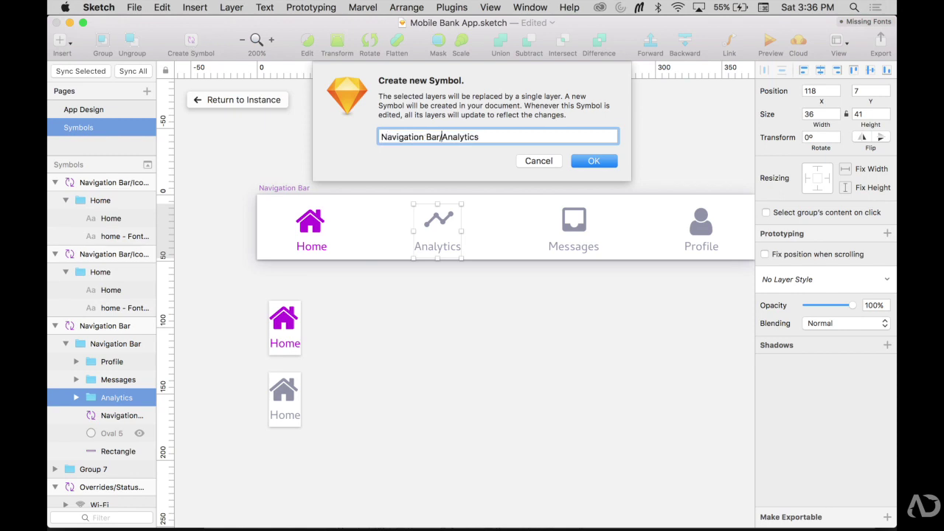
{"action": "type", "text": "/"}
{"action": "left_click", "coordinate": [523, 134]}
{"action": "type", "text": "/On"}
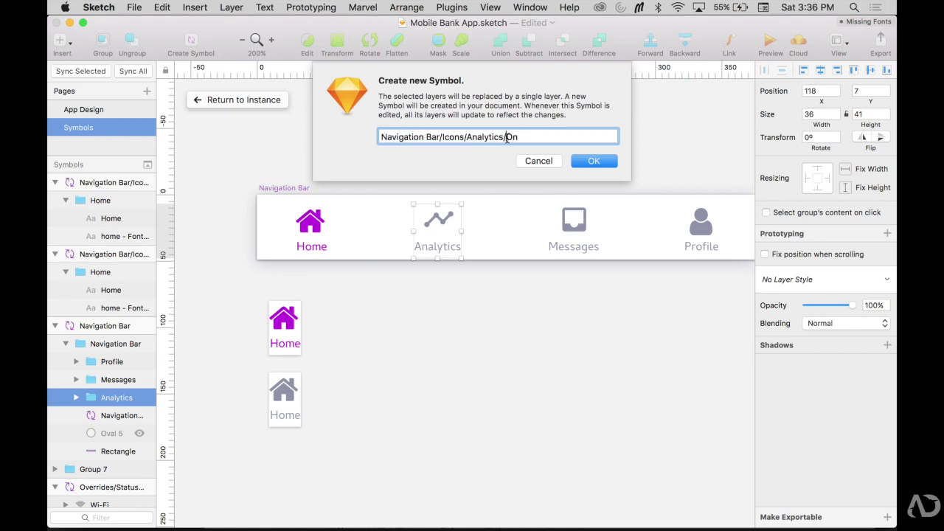
{"action": "left_click", "coordinate": [594, 161]}
Step: Place the Analytics master beside the Home icons and rename its copy to the Off state
{"action": "scroll", "coordinate": [605, 258], "scroll_direction": "right", "scroll_amount": 5}
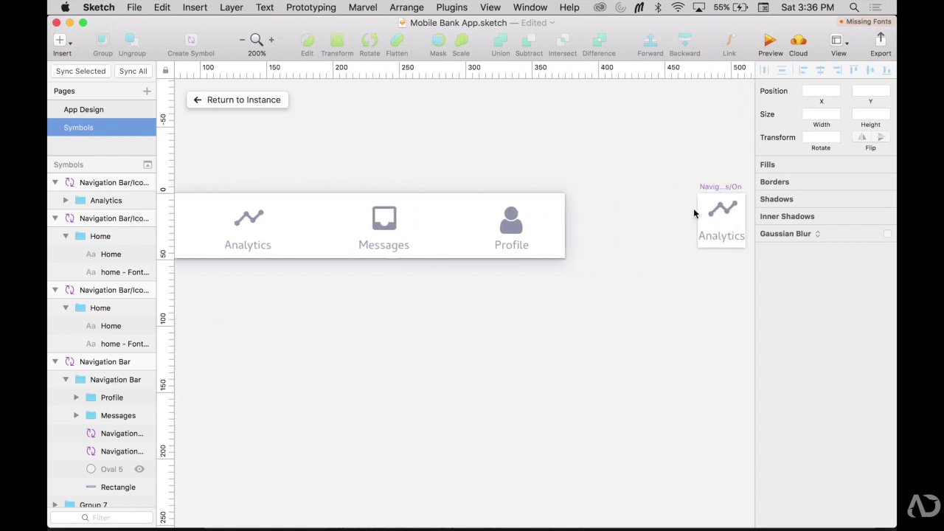
{"action": "left_click_drag", "start_coordinate": [710, 198], "coordinate": [327, 291]}
{"action": "scroll", "coordinate": [372, 350], "scroll_direction": "left", "scroll_amount": 5}
{"action": "scroll", "coordinate": [371, 350], "scroll_direction": "up", "scroll_amount": 3}
{"action": "double_click", "coordinate": [106, 182]}
{"action": "left_click", "coordinate": [114, 215]}
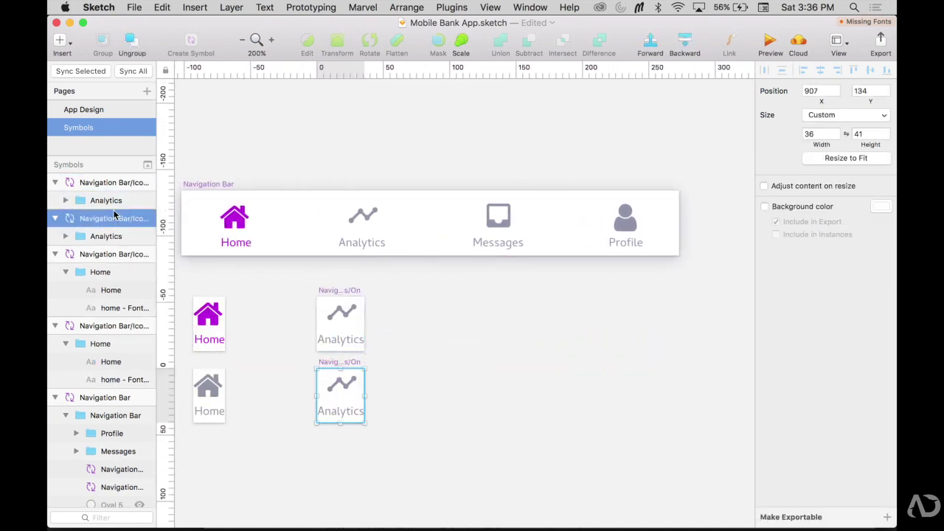
Step: Create the 'Navigation Bar/Icons/Messages/Off' symbol and add a renamed Messages copy below the bar
{"action": "left_click", "coordinate": [498, 221]}
{"action": "key", "text": "alt+super+k"}
{"action": "key", "text": "BackSpace"}
{"action": "key", "text": "BackSpace"}
{"action": "key", "text": "BackSpace"}
{"action": "key", "text": "BackSpace"}
{"action": "key", "text": "BackSpace"}
{"action": "key", "text": "BackSpace"}
{"action": "key", "text": "BackSpace"}
{"action": "key", "text": "BackSpace"}
{"action": "key", "text": "BackSpace"}
{"action": "key", "text": "BackSpace"}
{"action": "key", "text": "BackSpace"}
{"action": "key", "text": "BackSpace"}
{"action": "type", "text": "Messages/Off"}
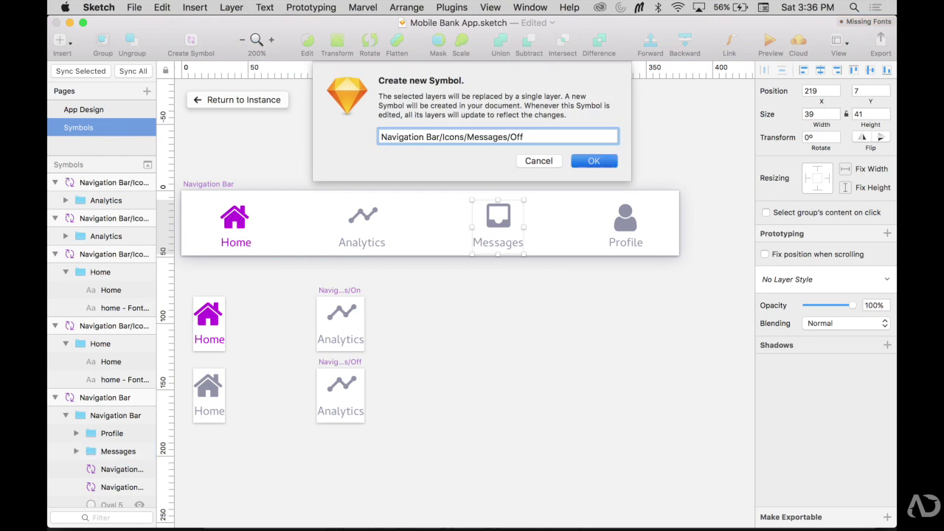
{"action": "key", "text": "Return"}
{"action": "scroll", "coordinate": [473, 295], "scroll_direction": "right", "scroll_amount": 5}
{"action": "left_click_drag", "start_coordinate": [708, 182], "coordinate": [357, 293]}
{"action": "key", "text": "super+r"}
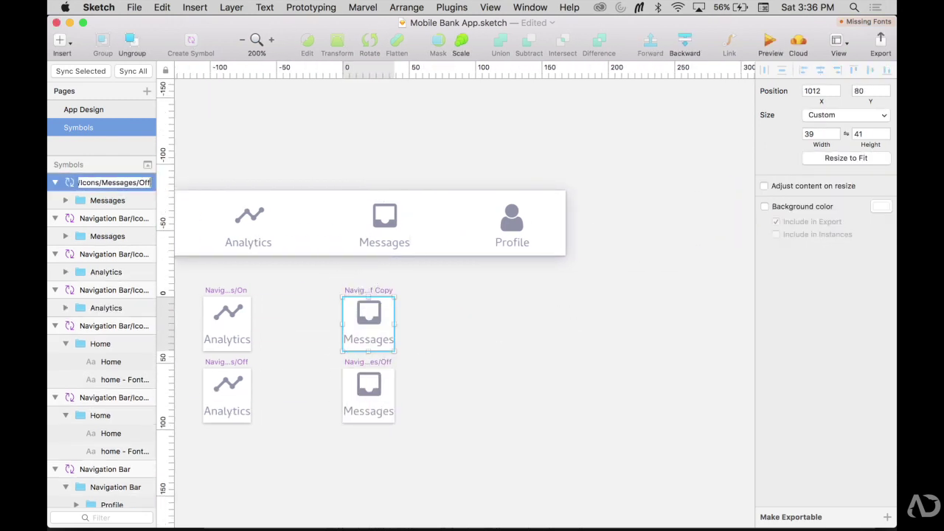
{"action": "key", "text": "Return"}
Step: Create the 'Navigation Bar/Icons/Profile/Off' symbol and a Profile On copy below the bar
{"action": "left_click", "coordinate": [512, 222]}
{"action": "key", "text": "alt+super+k"}
{"action": "key", "text": "BackSpace"}
{"action": "key", "text": "BackSpace"}
{"action": "key", "text": "BackSpace"}
{"action": "key", "text": "BackSpace"}
{"action": "key", "text": "BackSpace"}
{"action": "key", "text": "BackSpace"}
{"action": "key", "text": "BackSpace"}
{"action": "key", "text": "BackSpace"}
{"action": "key", "text": "BackSpace"}
{"action": "key", "text": "BackSpace"}
{"action": "key", "text": "BackSpace"}
{"action": "key", "text": "BackSpace"}
{"action": "type", "text": "Profile/O"}
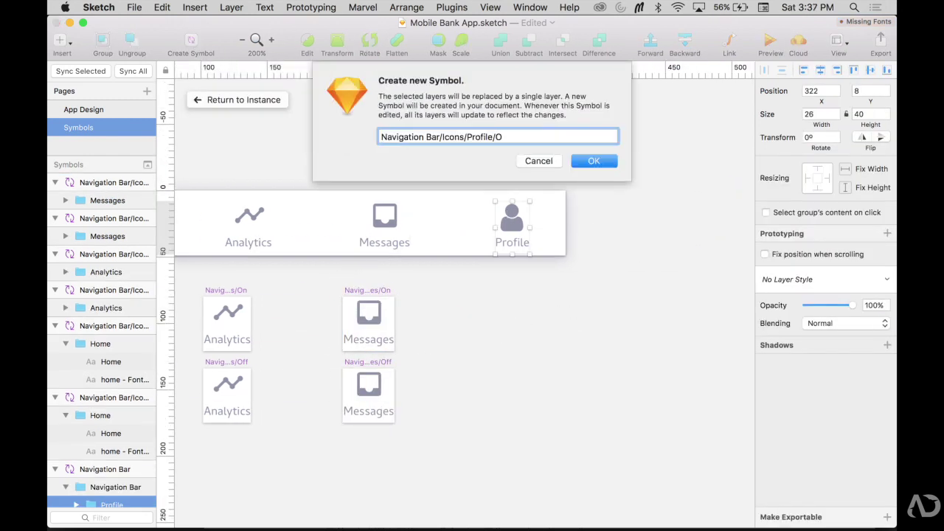
{"action": "type", "text": "ff"}
{"action": "key", "text": "Return"}
{"action": "left_click_drag", "start_coordinate": [712, 214], "coordinate": [509, 324]}
{"action": "double_click", "coordinate": [107, 186]}
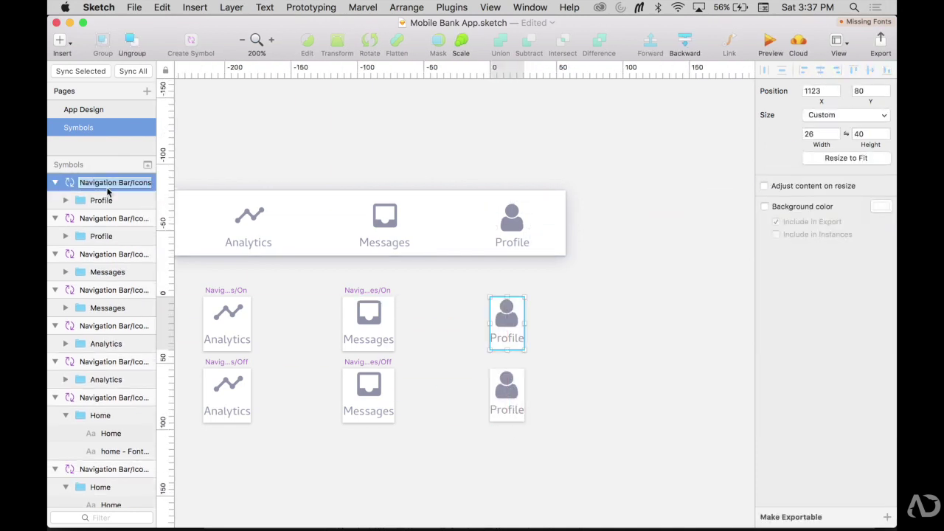
{"action": "left_click", "coordinate": [469, 318]}
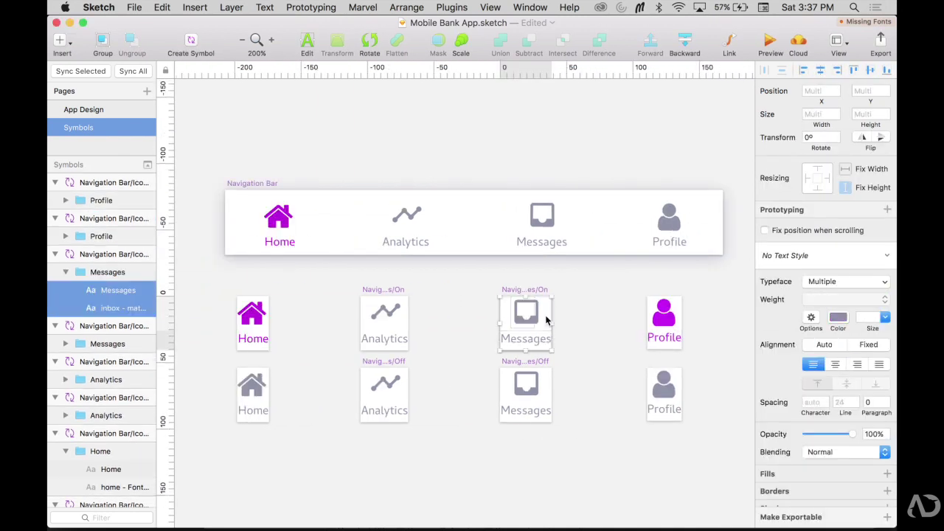
Step: Colour the Messages and Analytics On icons purple and return to the App Design page
{"action": "left_click", "coordinate": [838, 318]}
{"action": "left_click", "coordinate": [869, 502]}
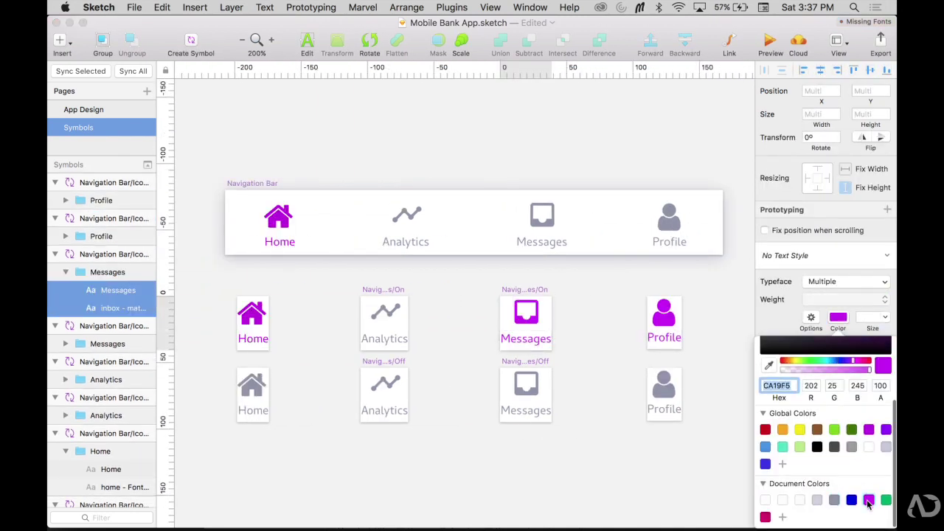
{"action": "left_click", "coordinate": [384, 318]}
{"action": "left_click", "coordinate": [838, 317]}
{"action": "left_click", "coordinate": [869, 502]}
{"action": "left_click", "coordinate": [640, 478]}
{"action": "left_click", "coordinate": [122, 110]}
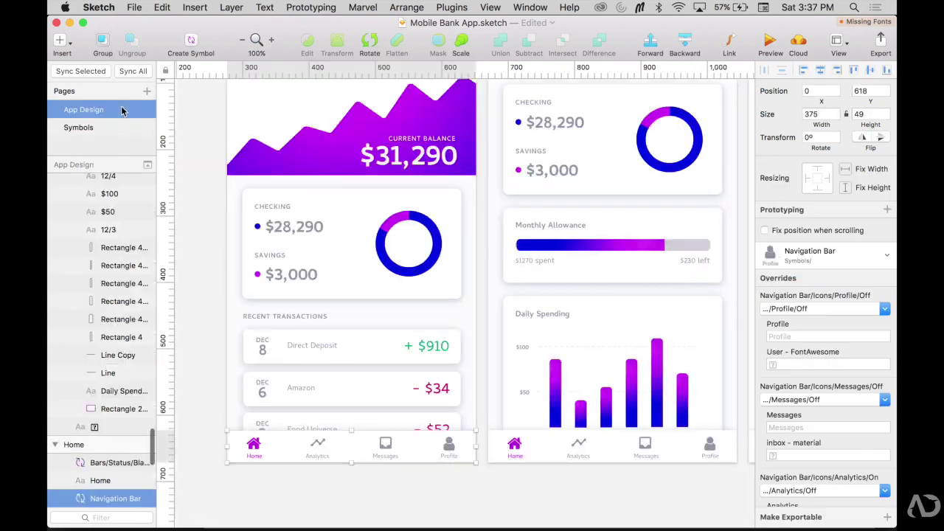
Step: Browse the document's symbols in the Insert menu without inserting anything
{"action": "left_click", "coordinate": [62, 42]}
{"action": "mouse_move", "coordinate": [116, 250]}
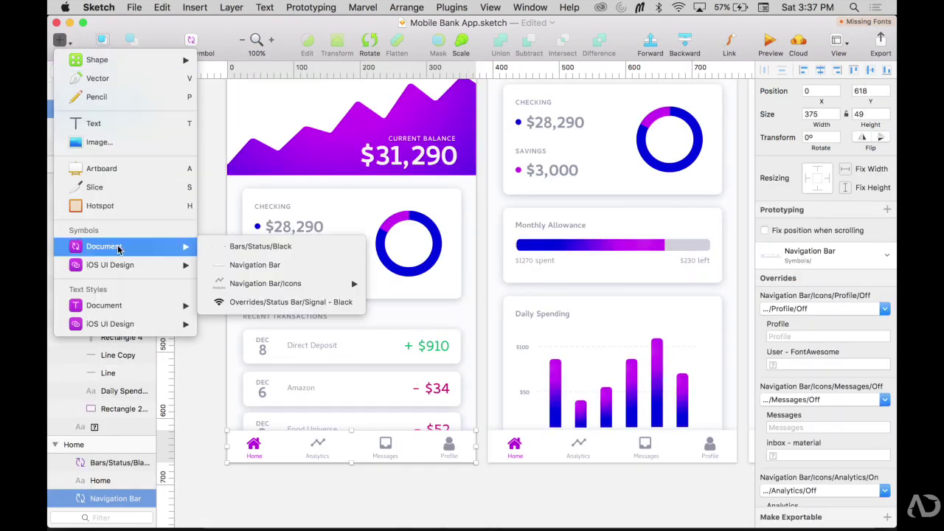
{"action": "mouse_move", "coordinate": [277, 284]}
{"action": "mouse_move", "coordinate": [408, 287]}
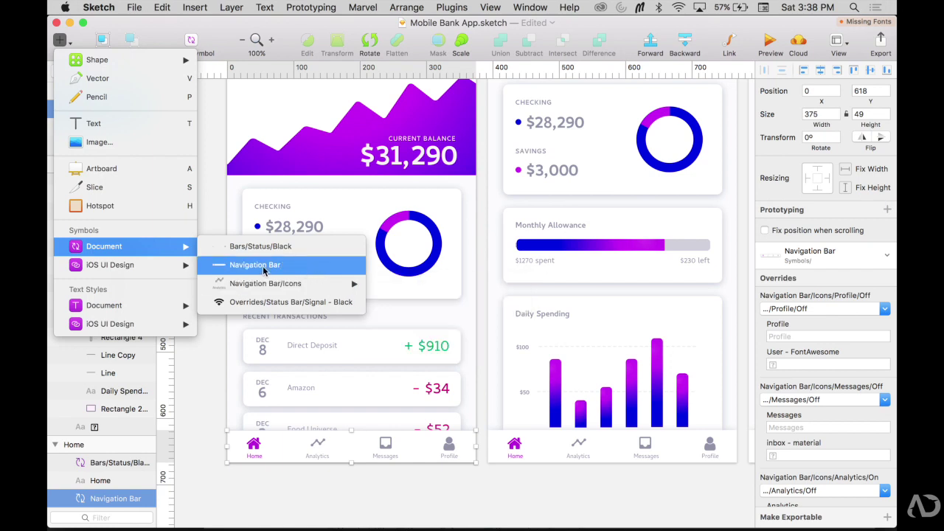
{"action": "left_click", "coordinate": [295, 448]}
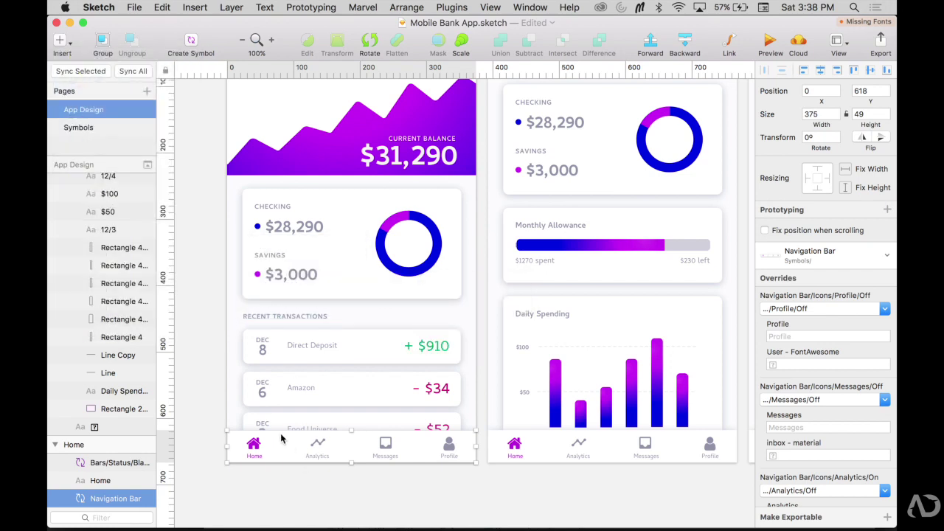
Step: Rename the Navigation Bar master to 'Navigation Bar/Component' and go back to the instance
{"action": "double_click", "coordinate": [281, 439]}
{"action": "scroll", "coordinate": [281, 436], "scroll_direction": "down", "scroll_amount": 5}
{"action": "left_click", "coordinate": [267, 295]}
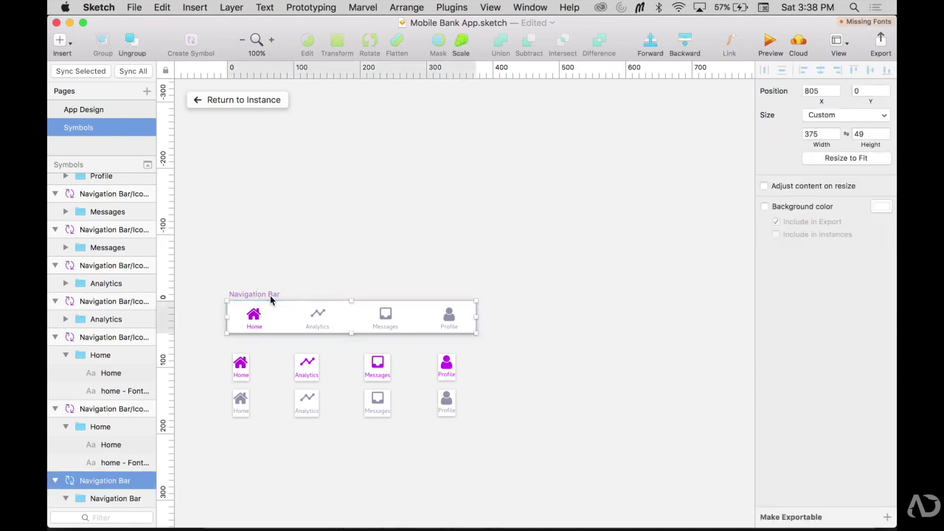
{"action": "double_click", "coordinate": [128, 482]}
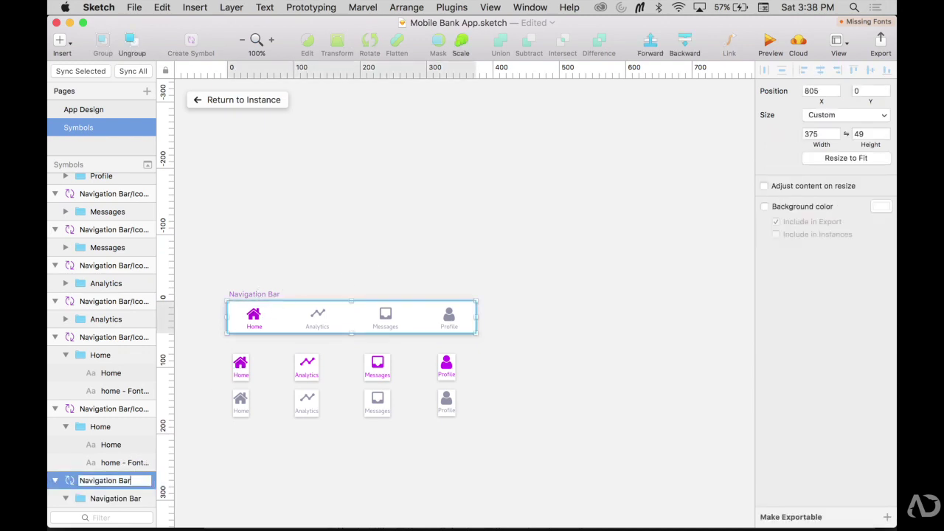
{"action": "type", "text": "/Component"}
{"action": "key", "text": "Return"}
{"action": "left_click", "coordinate": [243, 100]}
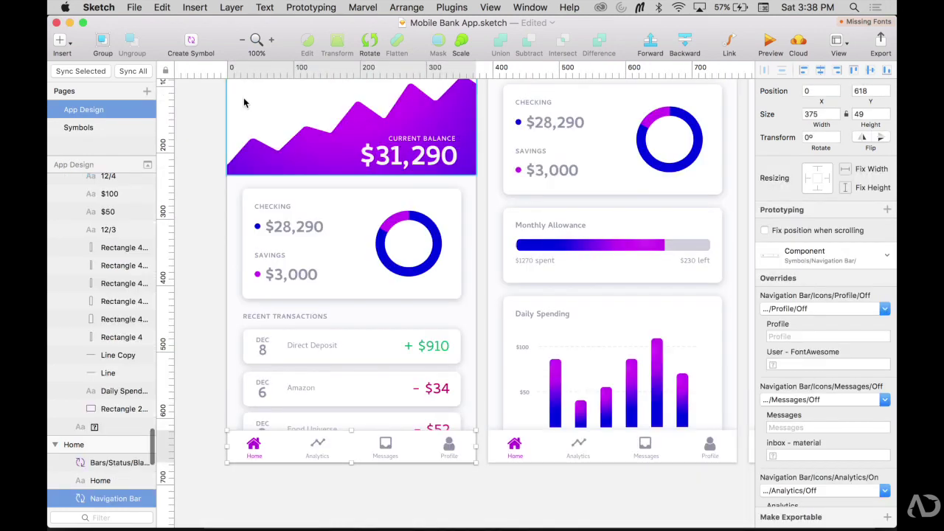
{"action": "left_click", "coordinate": [62, 42]}
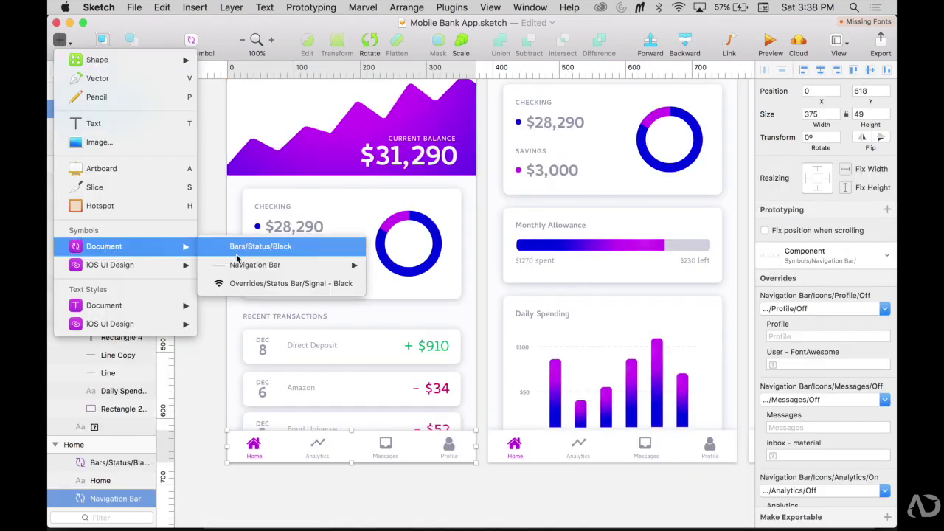
{"action": "mouse_move", "coordinate": [254, 267]}
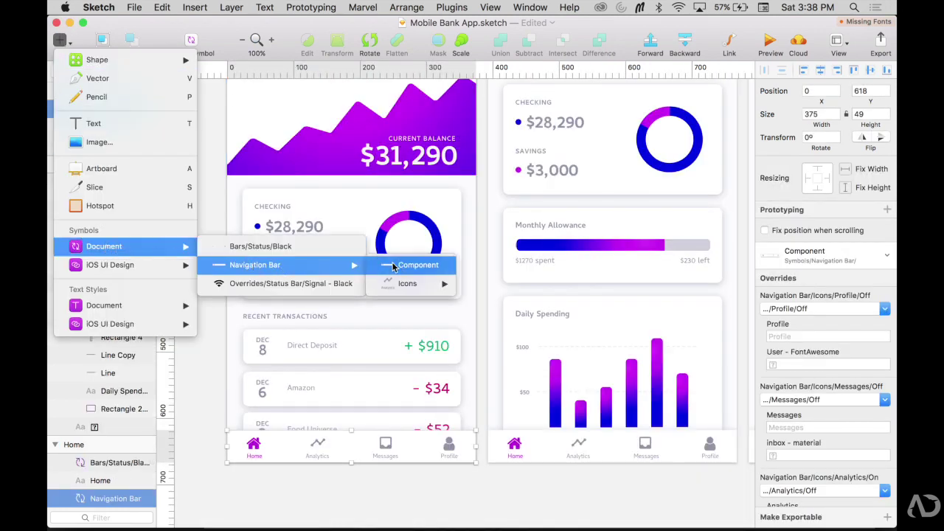
{"action": "mouse_move", "coordinate": [408, 282]}
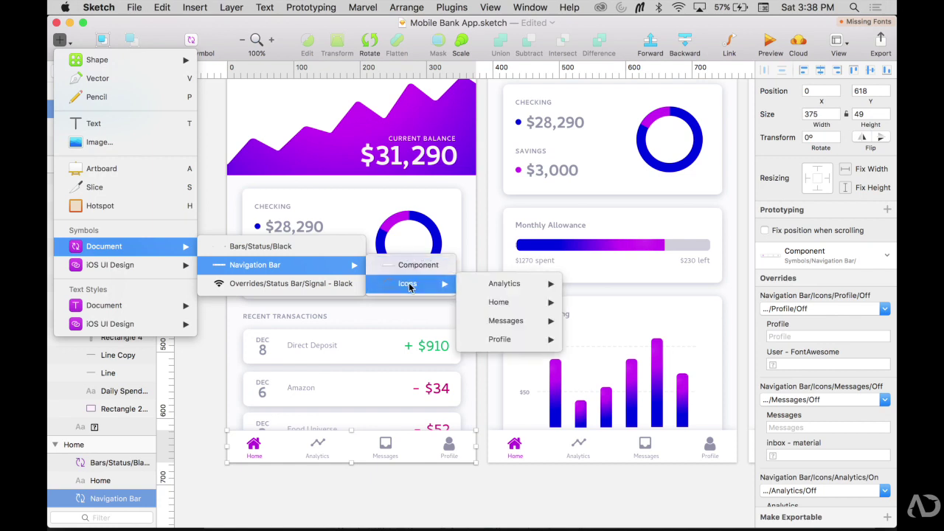
{"action": "mouse_move", "coordinate": [502, 331]}
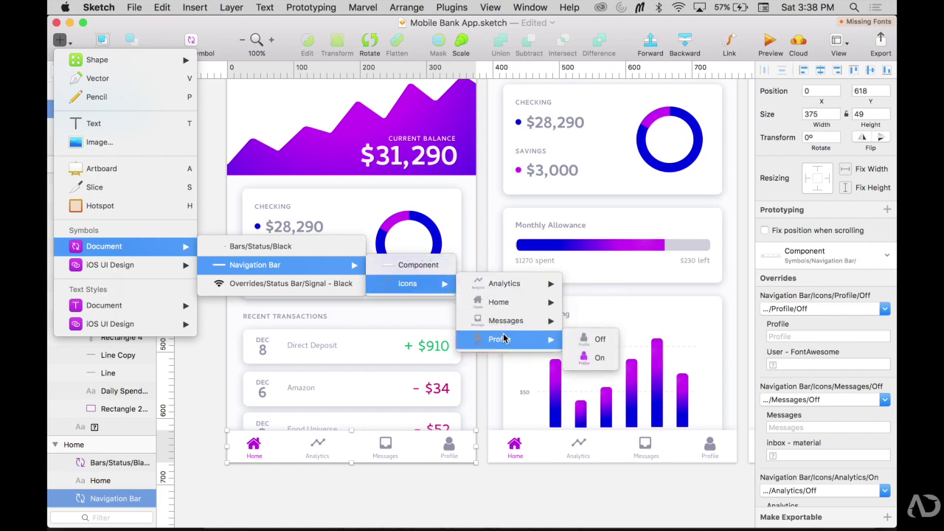
{"action": "mouse_move", "coordinate": [505, 288]}
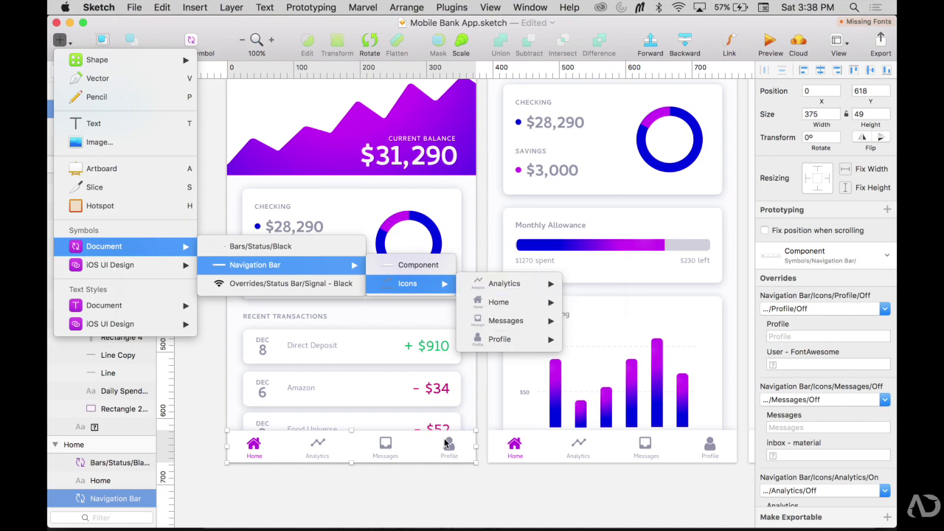
{"action": "left_click", "coordinate": [406, 488]}
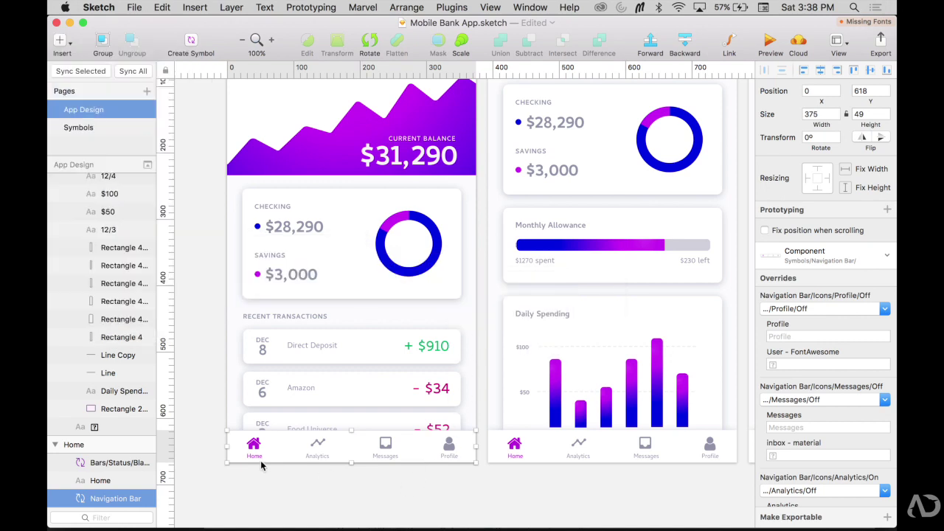
{"action": "scroll", "coordinate": [332, 465], "scroll_direction": "right", "scroll_amount": 5}
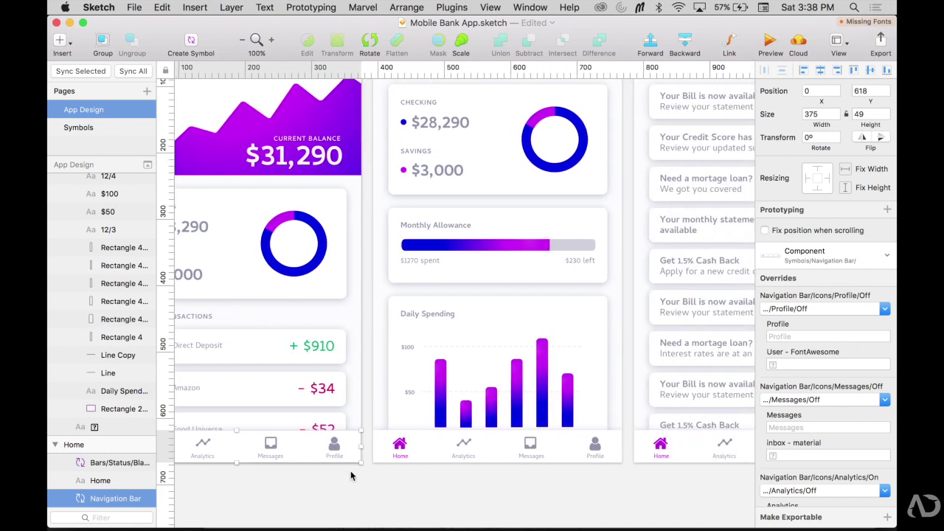
Step: Insert a Navigation Bar/Component symbol at the bottom of the Analytics screen
{"action": "left_click", "coordinate": [452, 456]}
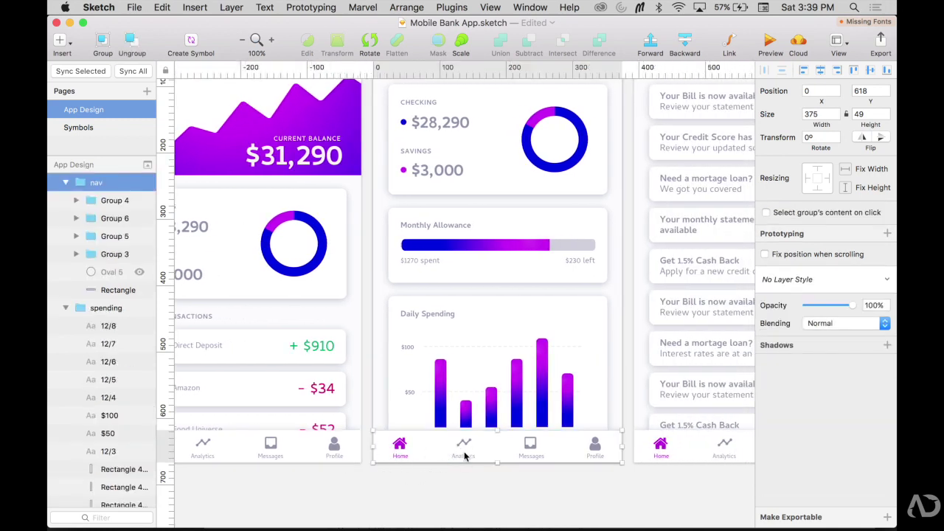
{"action": "scroll", "coordinate": [480, 452], "scroll_direction": "right", "scroll_amount": 5}
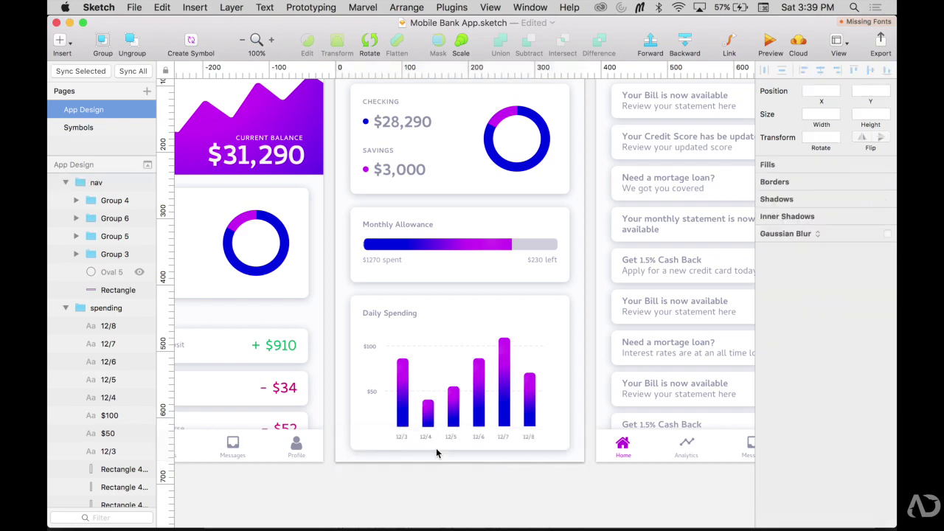
{"action": "scroll", "coordinate": [516, 442], "scroll_direction": "right", "scroll_amount": 10}
{"action": "scroll", "coordinate": [617, 450], "scroll_direction": "left", "scroll_amount": 7}
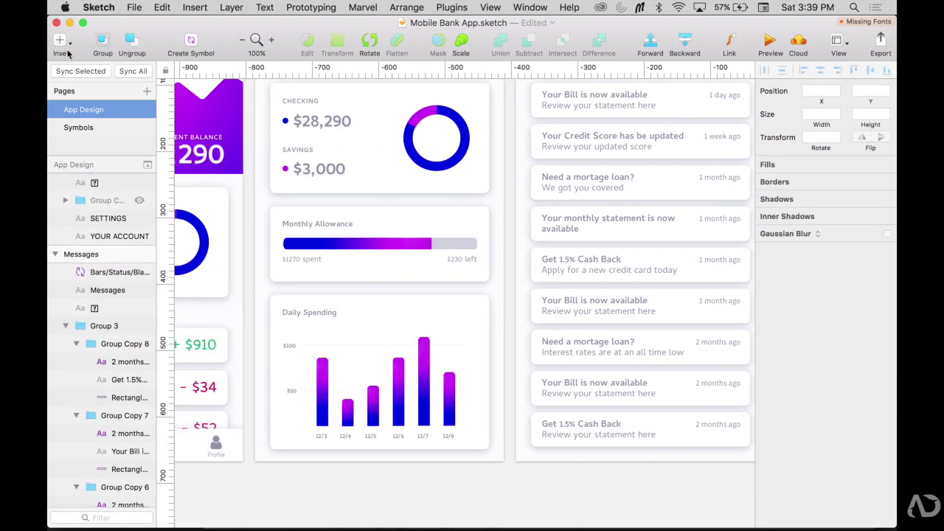
{"action": "left_click", "coordinate": [61, 40]}
{"action": "mouse_move", "coordinate": [103, 247]}
{"action": "mouse_move", "coordinate": [255, 265]}
{"action": "left_click", "coordinate": [419, 265]}
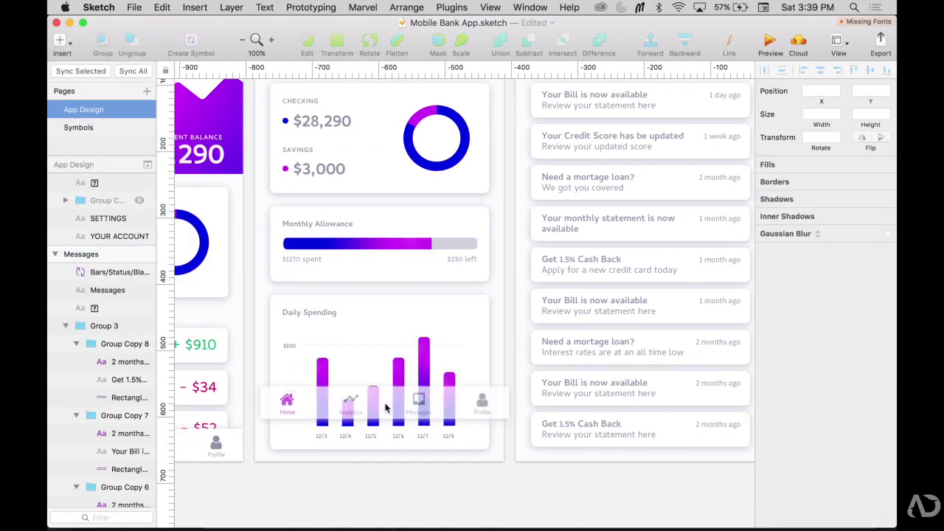
{"action": "left_click", "coordinate": [380, 436]}
Step: Insert a Navigation Bar/Component symbol at the bottom of the Messages screen
{"action": "scroll", "coordinate": [610, 283], "scroll_direction": "right", "scroll_amount": 2}
{"action": "scroll", "coordinate": [610, 283], "scroll_direction": "right", "scroll_amount": 3}
{"action": "left_click", "coordinate": [61, 40]}
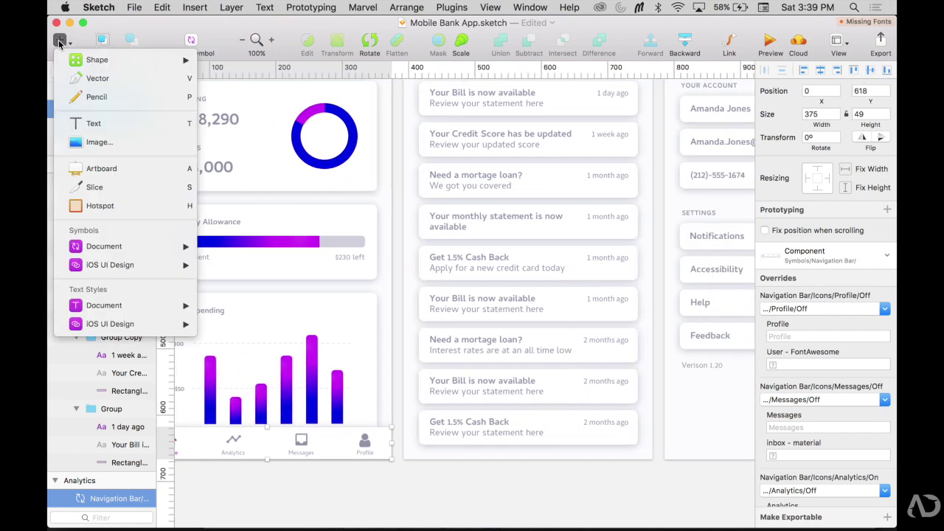
{"action": "mouse_move", "coordinate": [104, 247]}
{"action": "mouse_move", "coordinate": [255, 265]}
{"action": "left_click", "coordinate": [396, 266]}
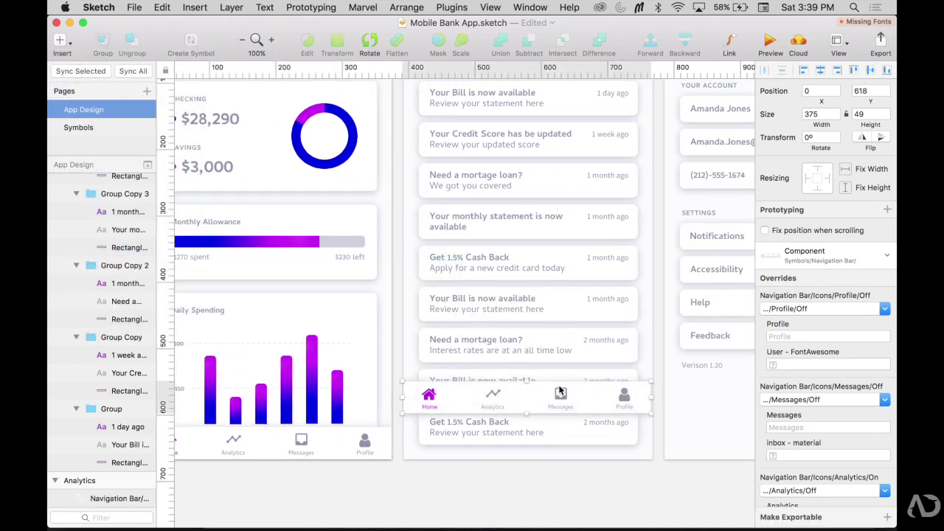
{"action": "left_click", "coordinate": [527, 393]}
Step: Insert a Navigation Bar/Component symbol at the bottom of the account settings screen
{"action": "scroll", "coordinate": [516, 295], "scroll_direction": "right", "scroll_amount": 6}
{"action": "left_click", "coordinate": [60, 39]}
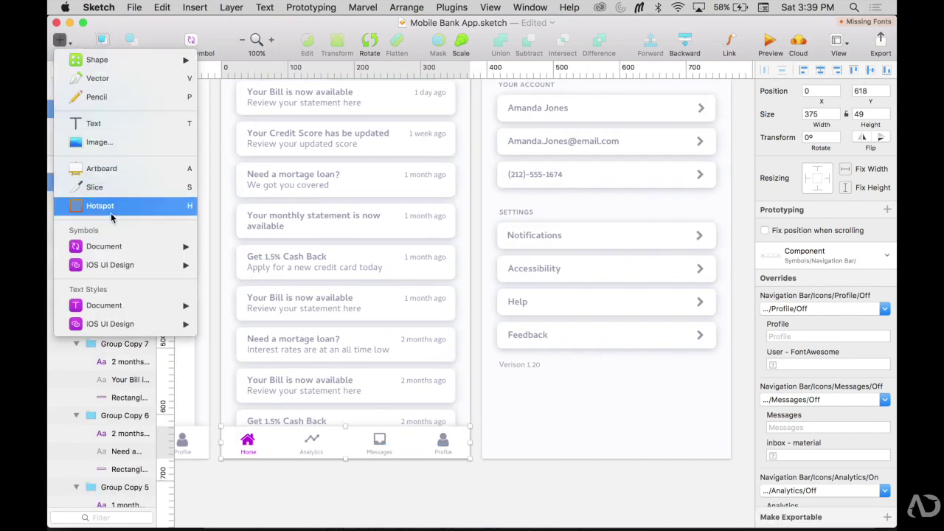
{"action": "mouse_move", "coordinate": [101, 245]}
{"action": "mouse_move", "coordinate": [228, 264]}
{"action": "left_click", "coordinate": [417, 264]}
{"action": "left_click", "coordinate": [610, 398]}
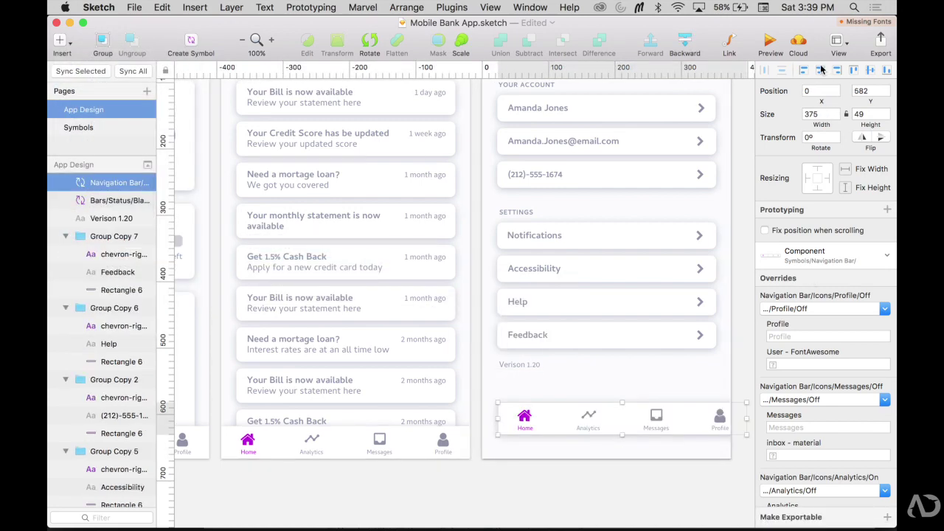
{"action": "left_click", "coordinate": [553, 467]}
{"action": "scroll", "coordinate": [516, 457], "scroll_direction": "left", "scroll_amount": 10}
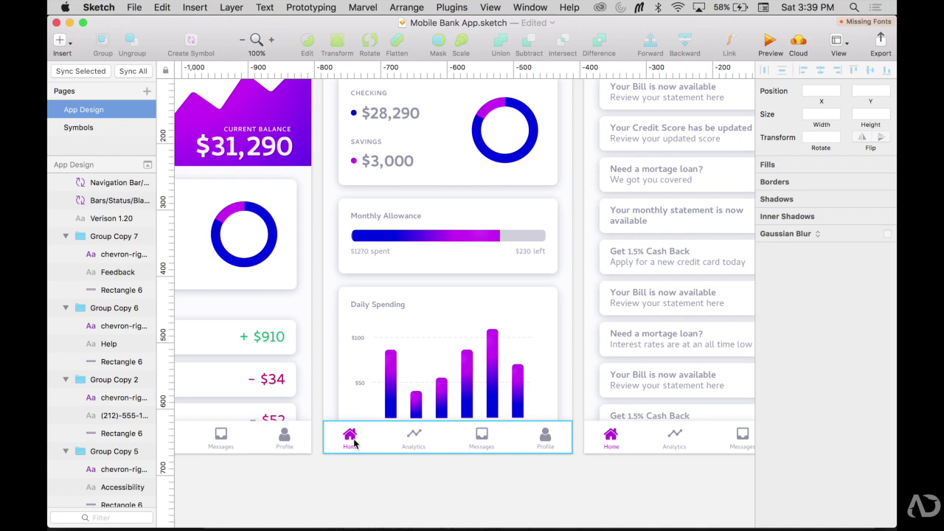
Step: On the Analytics screen's nav bar, set Home to Home/Off and Analytics to its On variant
{"action": "left_click", "coordinate": [366, 438]}
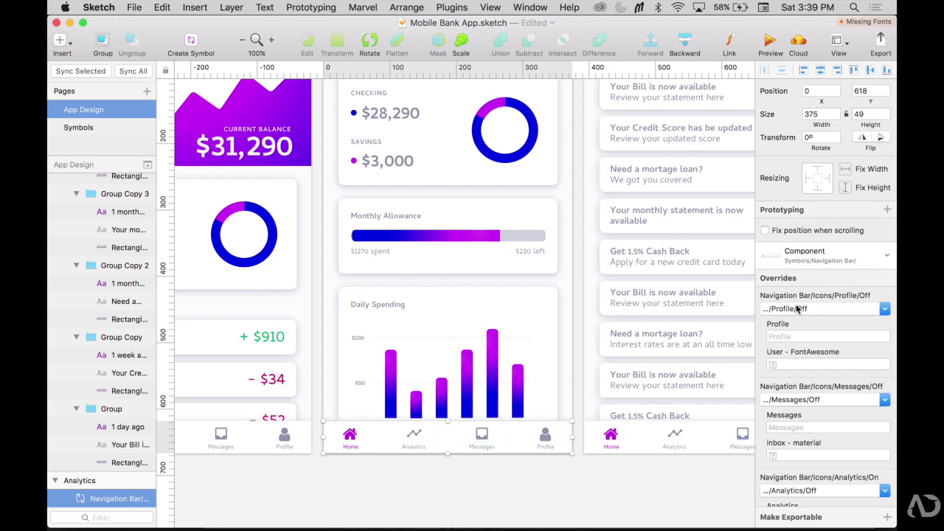
{"action": "scroll", "coordinate": [801, 359], "scroll_direction": "down", "scroll_amount": 3}
{"action": "scroll", "coordinate": [801, 359], "scroll_direction": "down", "scroll_amount": 6}
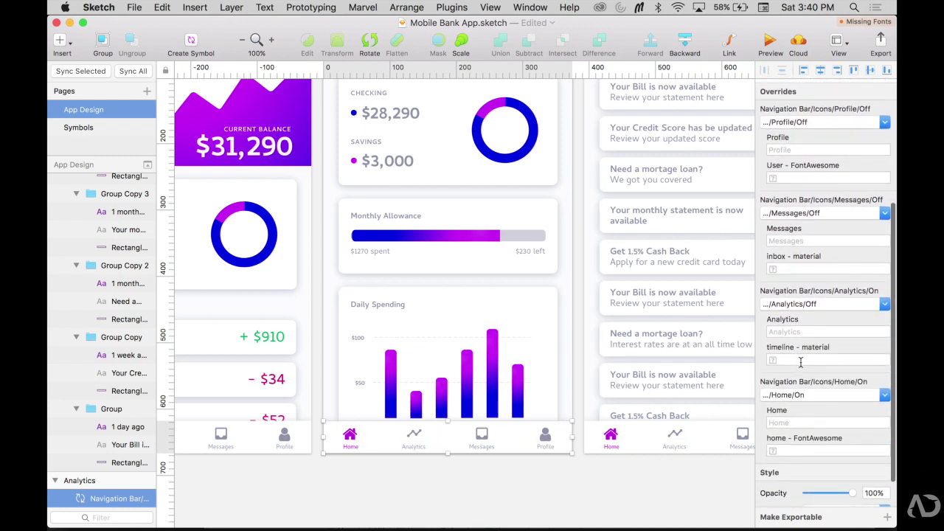
{"action": "left_click", "coordinate": [775, 359]}
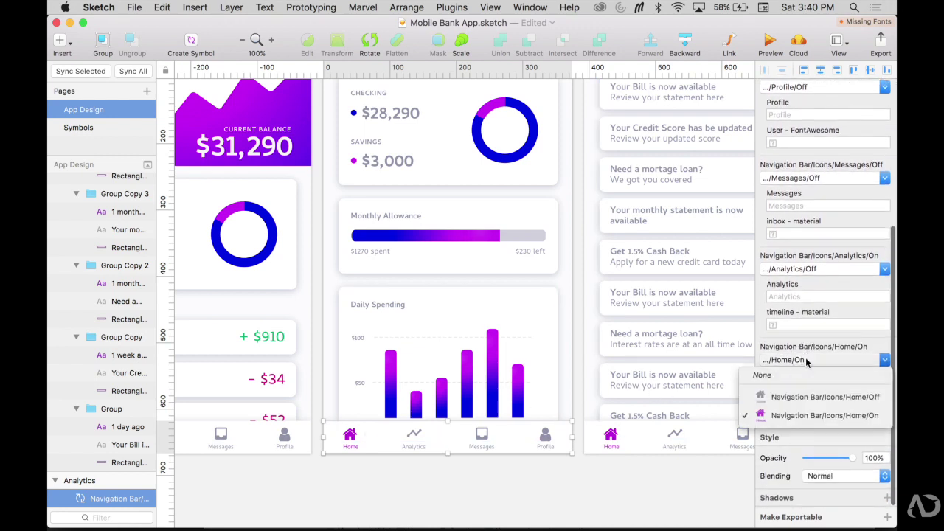
{"action": "left_click", "coordinate": [814, 397]}
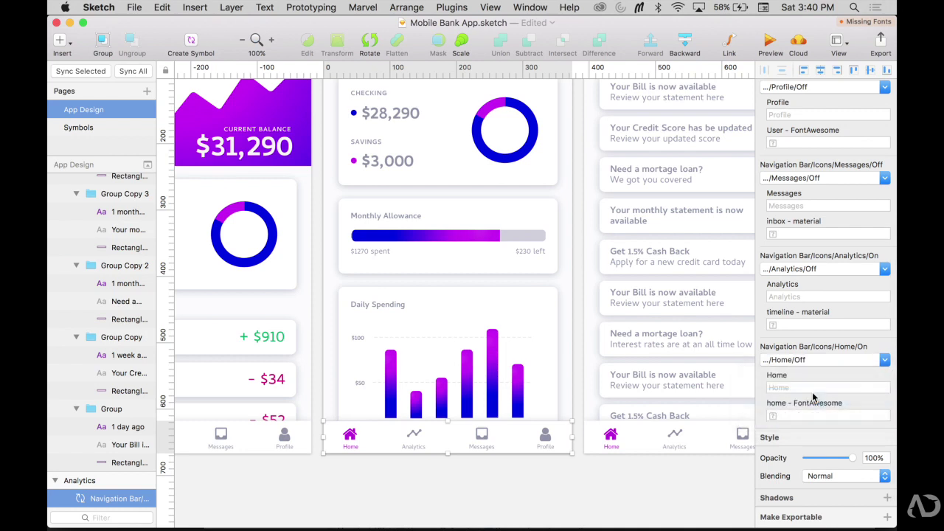
{"action": "left_click", "coordinate": [819, 271]}
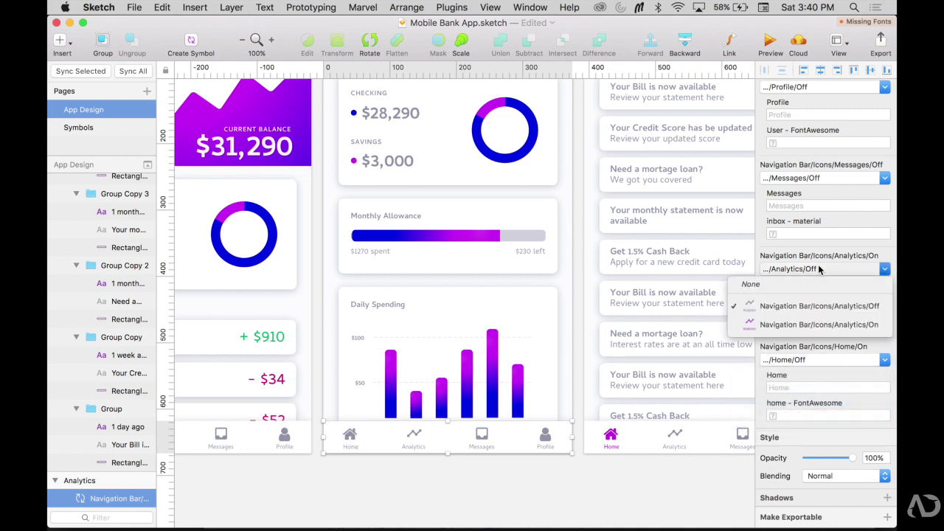
{"action": "left_click", "coordinate": [811, 327]}
Step: On the Messages screen's nav bar, set Home to Home/Off and Messages to its On variant
{"action": "left_click", "coordinate": [641, 443]}
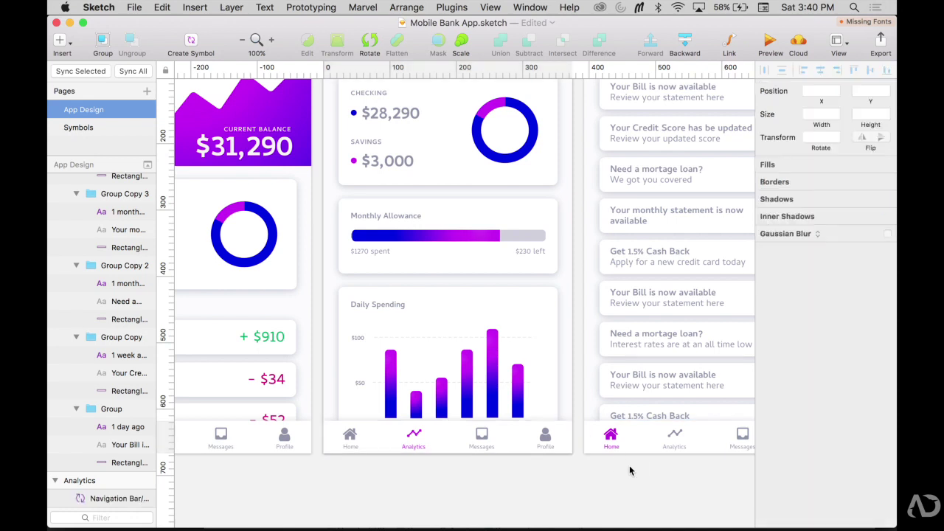
{"action": "scroll", "coordinate": [630, 457], "scroll_direction": "right", "scroll_amount": 5}
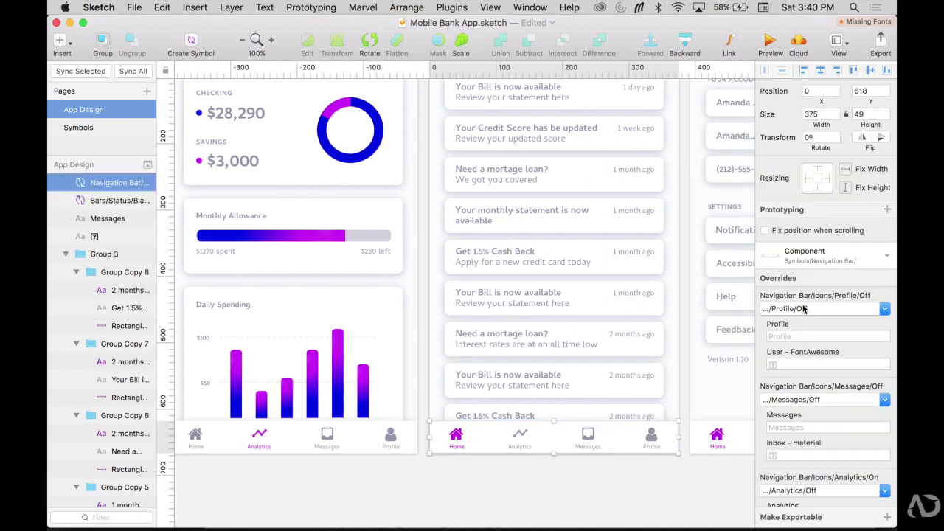
{"action": "scroll", "coordinate": [803, 368], "scroll_direction": "down", "scroll_amount": 6}
{"action": "left_click", "coordinate": [802, 361]}
{"action": "left_click", "coordinate": [806, 398]}
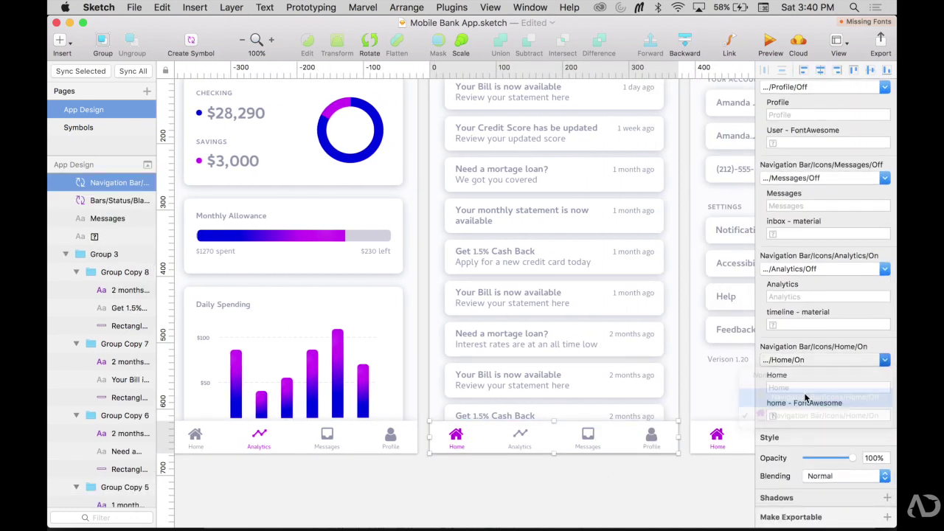
{"action": "left_click", "coordinate": [803, 178]}
{"action": "left_click", "coordinate": [801, 234]}
Step: On the Profile screen's nav bar, set Home and Messages to Off and Profile to On
{"action": "scroll", "coordinate": [620, 453], "scroll_direction": "right", "scroll_amount": 3}
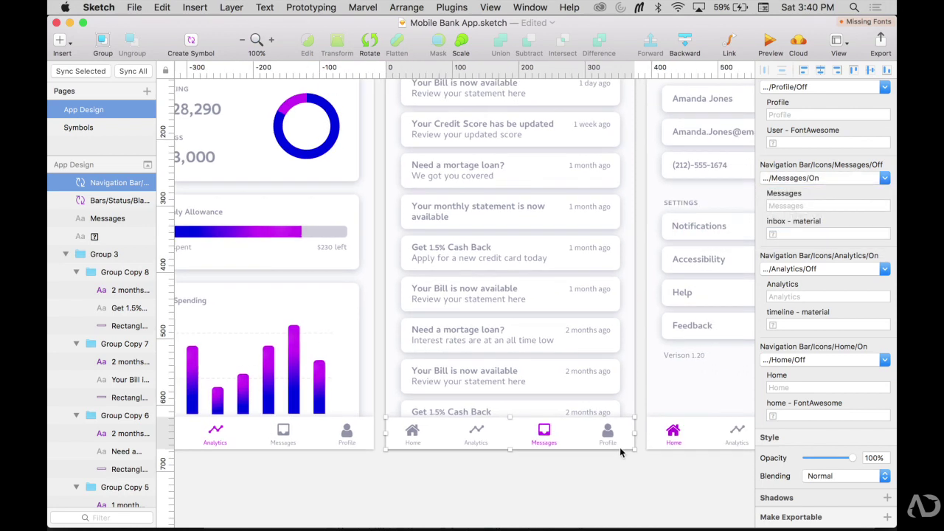
{"action": "scroll", "coordinate": [620, 452], "scroll_direction": "right", "scroll_amount": 3}
{"action": "left_click", "coordinate": [670, 431]}
{"action": "left_click", "coordinate": [819, 360]}
{"action": "left_click", "coordinate": [814, 335]}
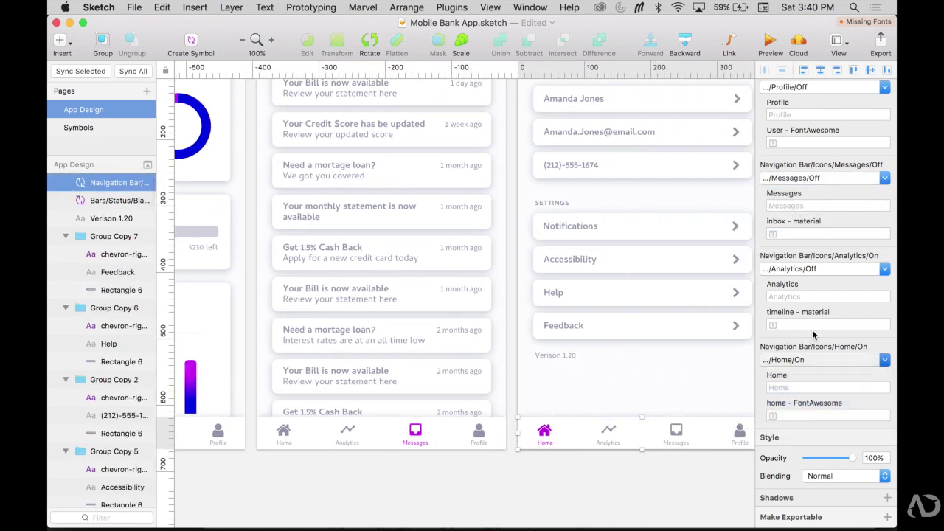
{"action": "scroll", "coordinate": [814, 334], "scroll_direction": "up", "scroll_amount": 3}
{"action": "left_click", "coordinate": [817, 301]}
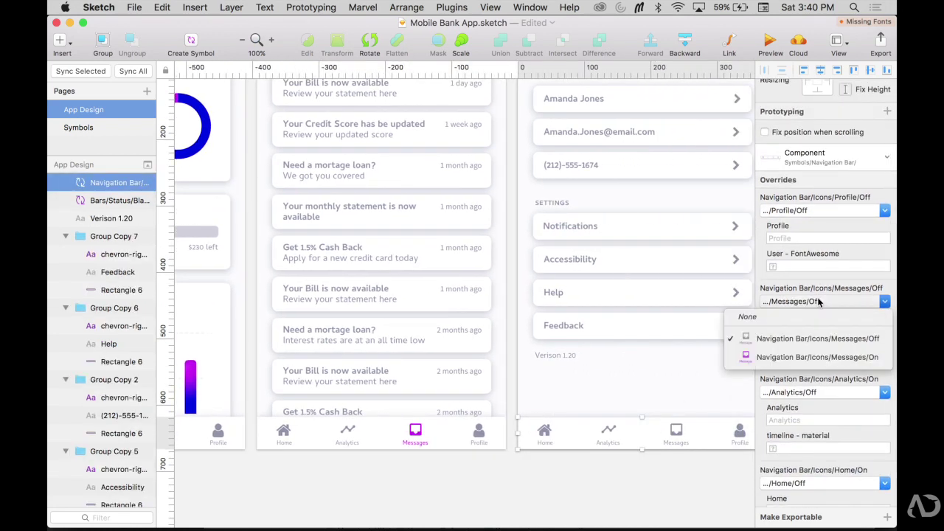
{"action": "left_click", "coordinate": [818, 221]}
{"action": "left_click", "coordinate": [819, 211]}
{"action": "left_click", "coordinate": [815, 247]}
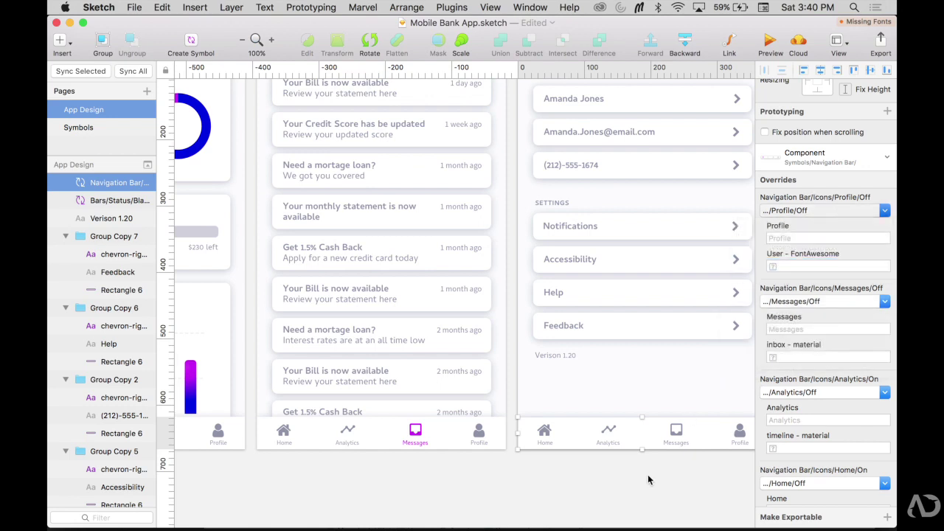
{"action": "left_click", "coordinate": [635, 491]}
Step: Zoom out to 50% and scroll to see all four screens with their active tabs
{"action": "key", "text": "super+minus"}
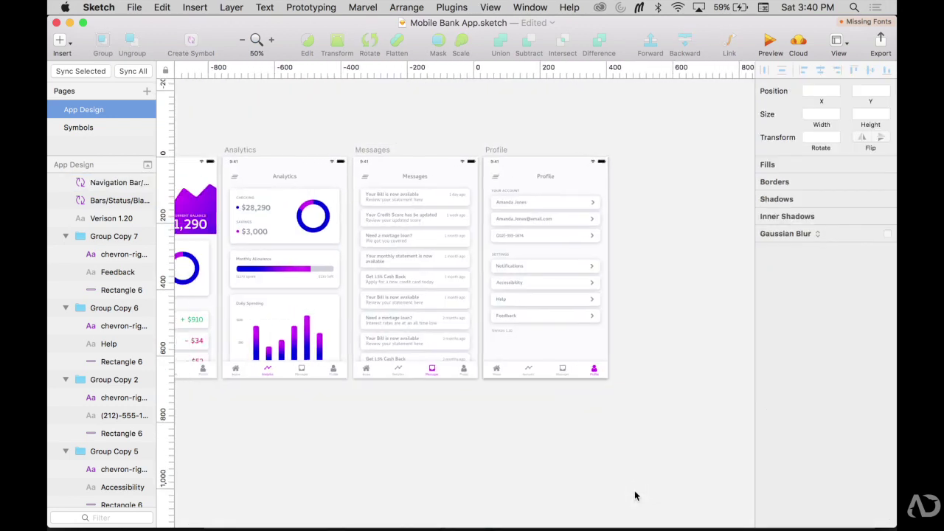
{"action": "scroll", "coordinate": [635, 495], "scroll_direction": "left", "scroll_amount": 5}
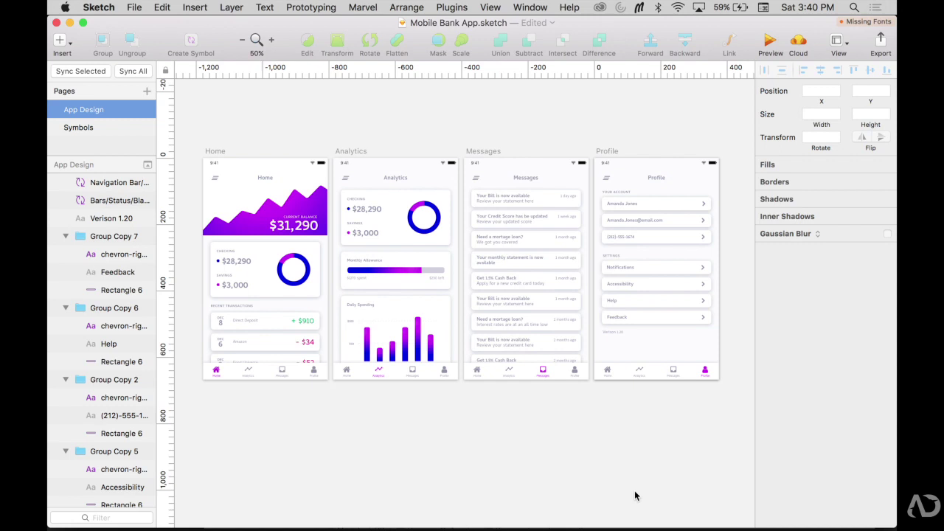